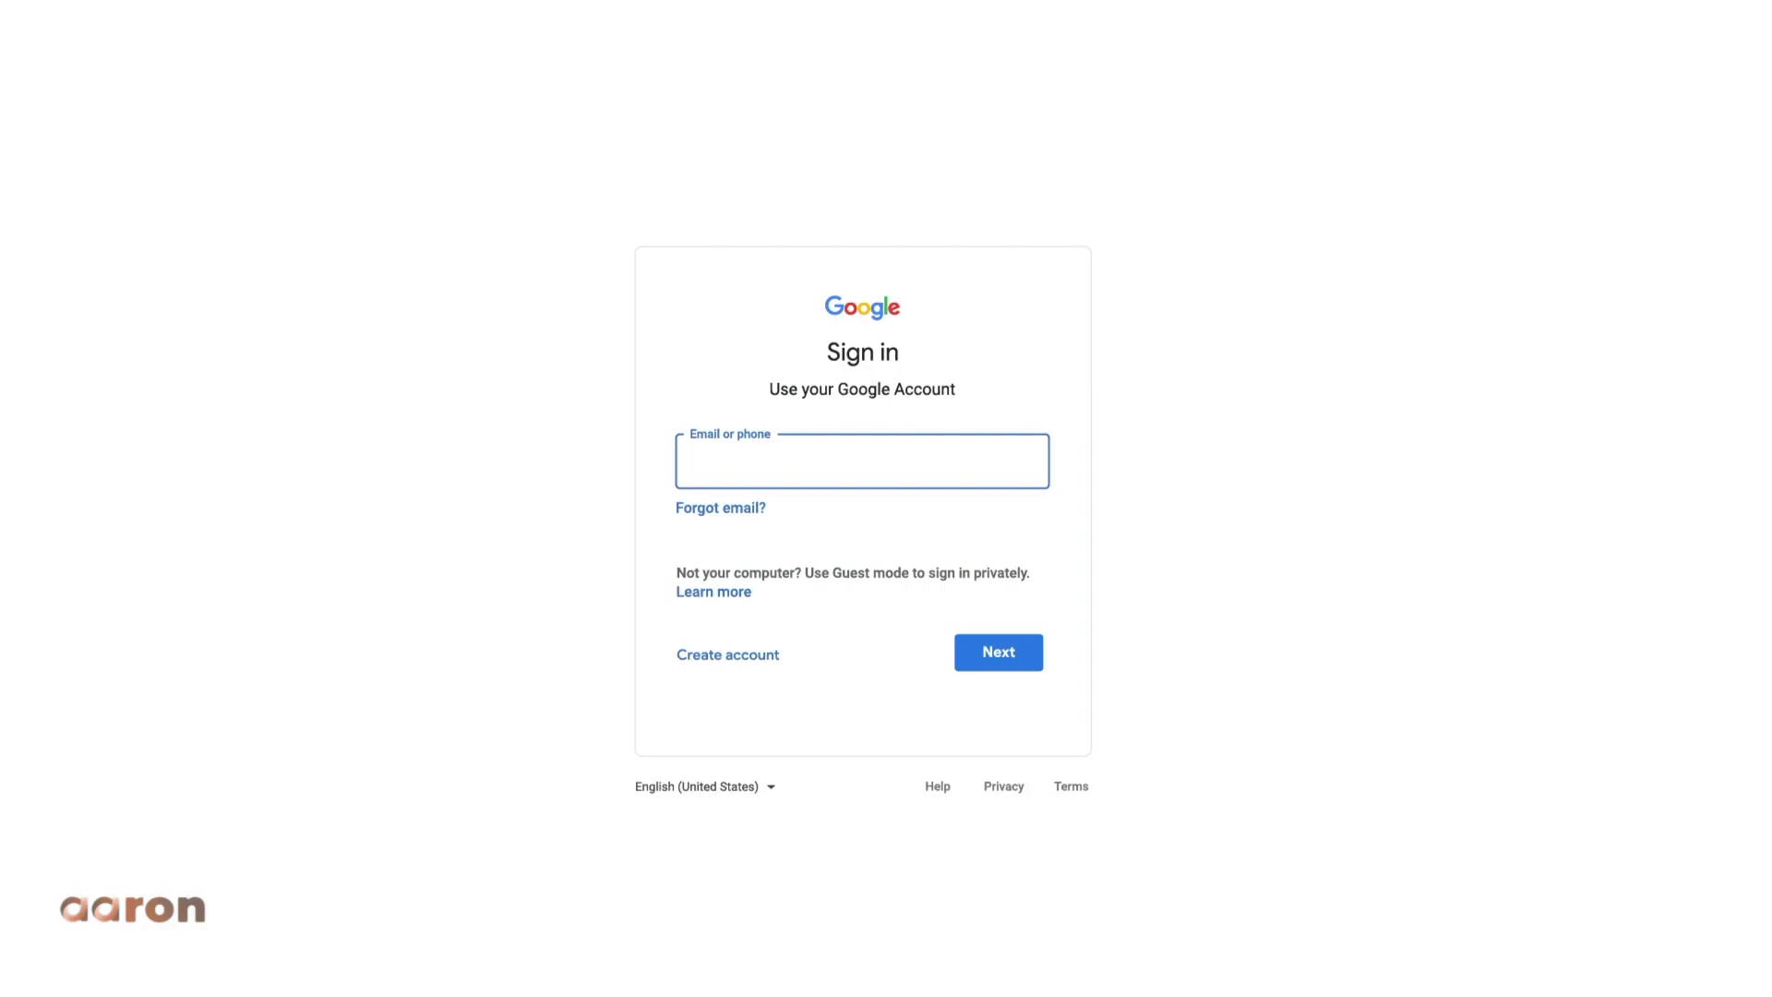
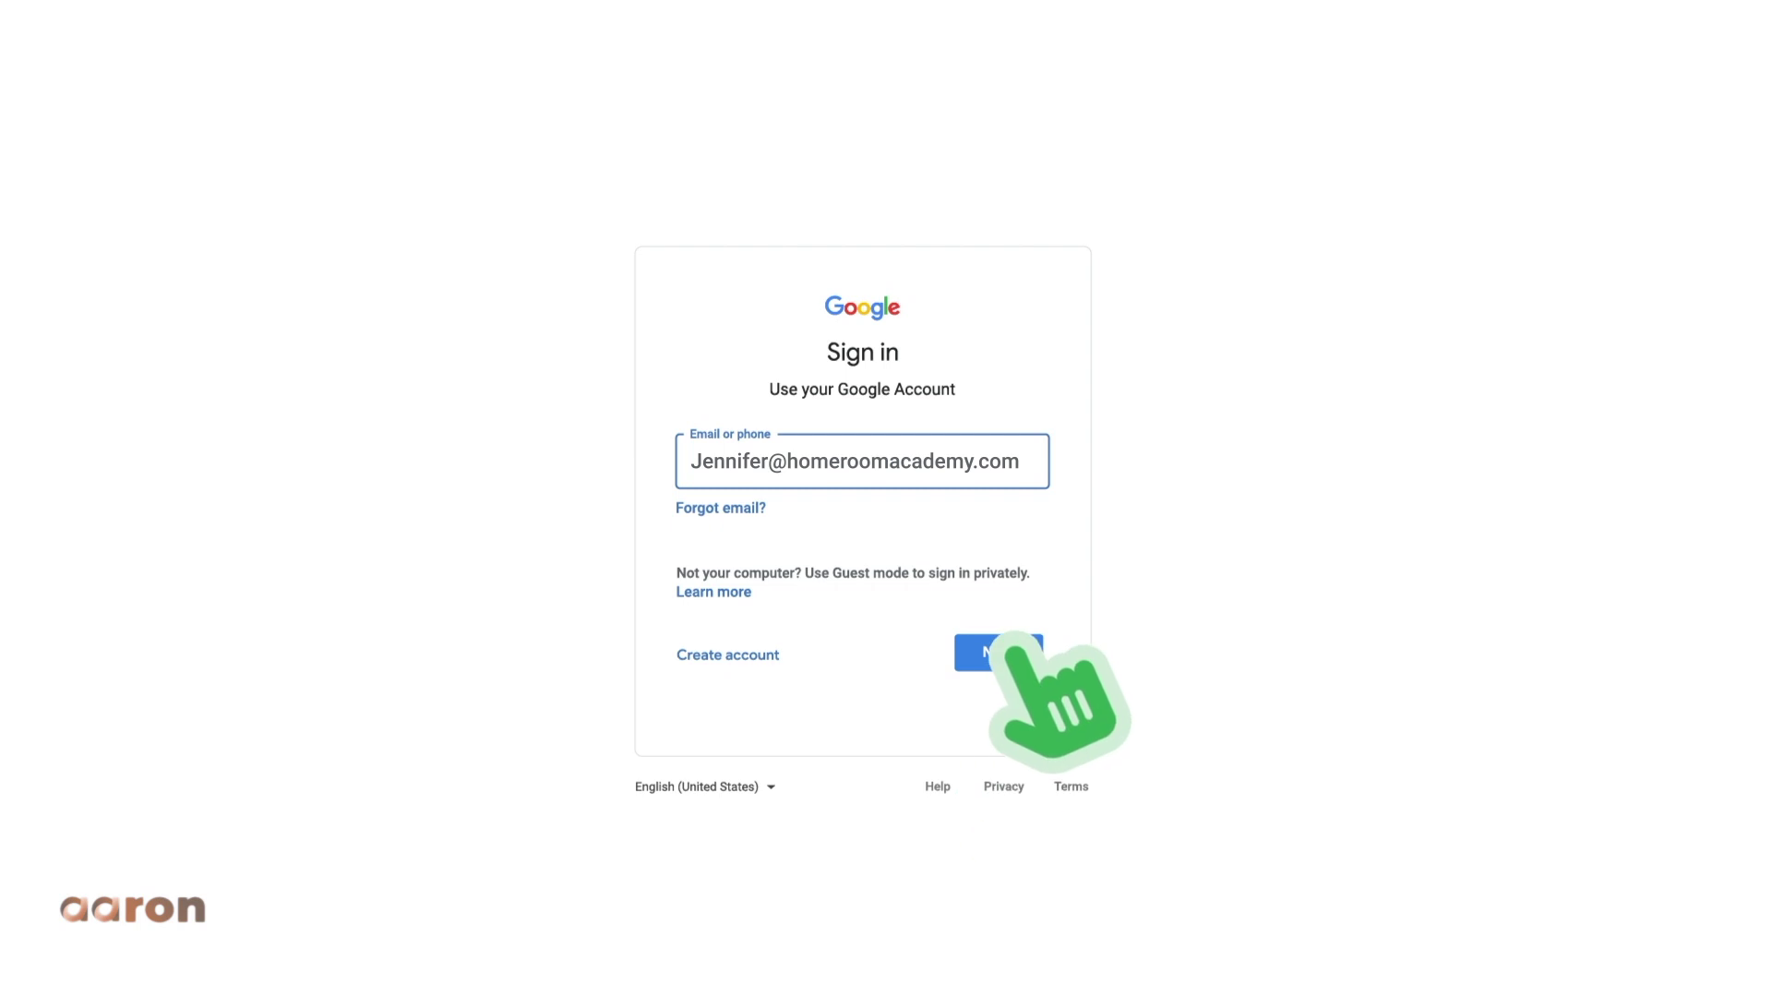
# - Sign in with the school account e-mail and password, then go to drive.google.com
pyautogui.click(999, 651)
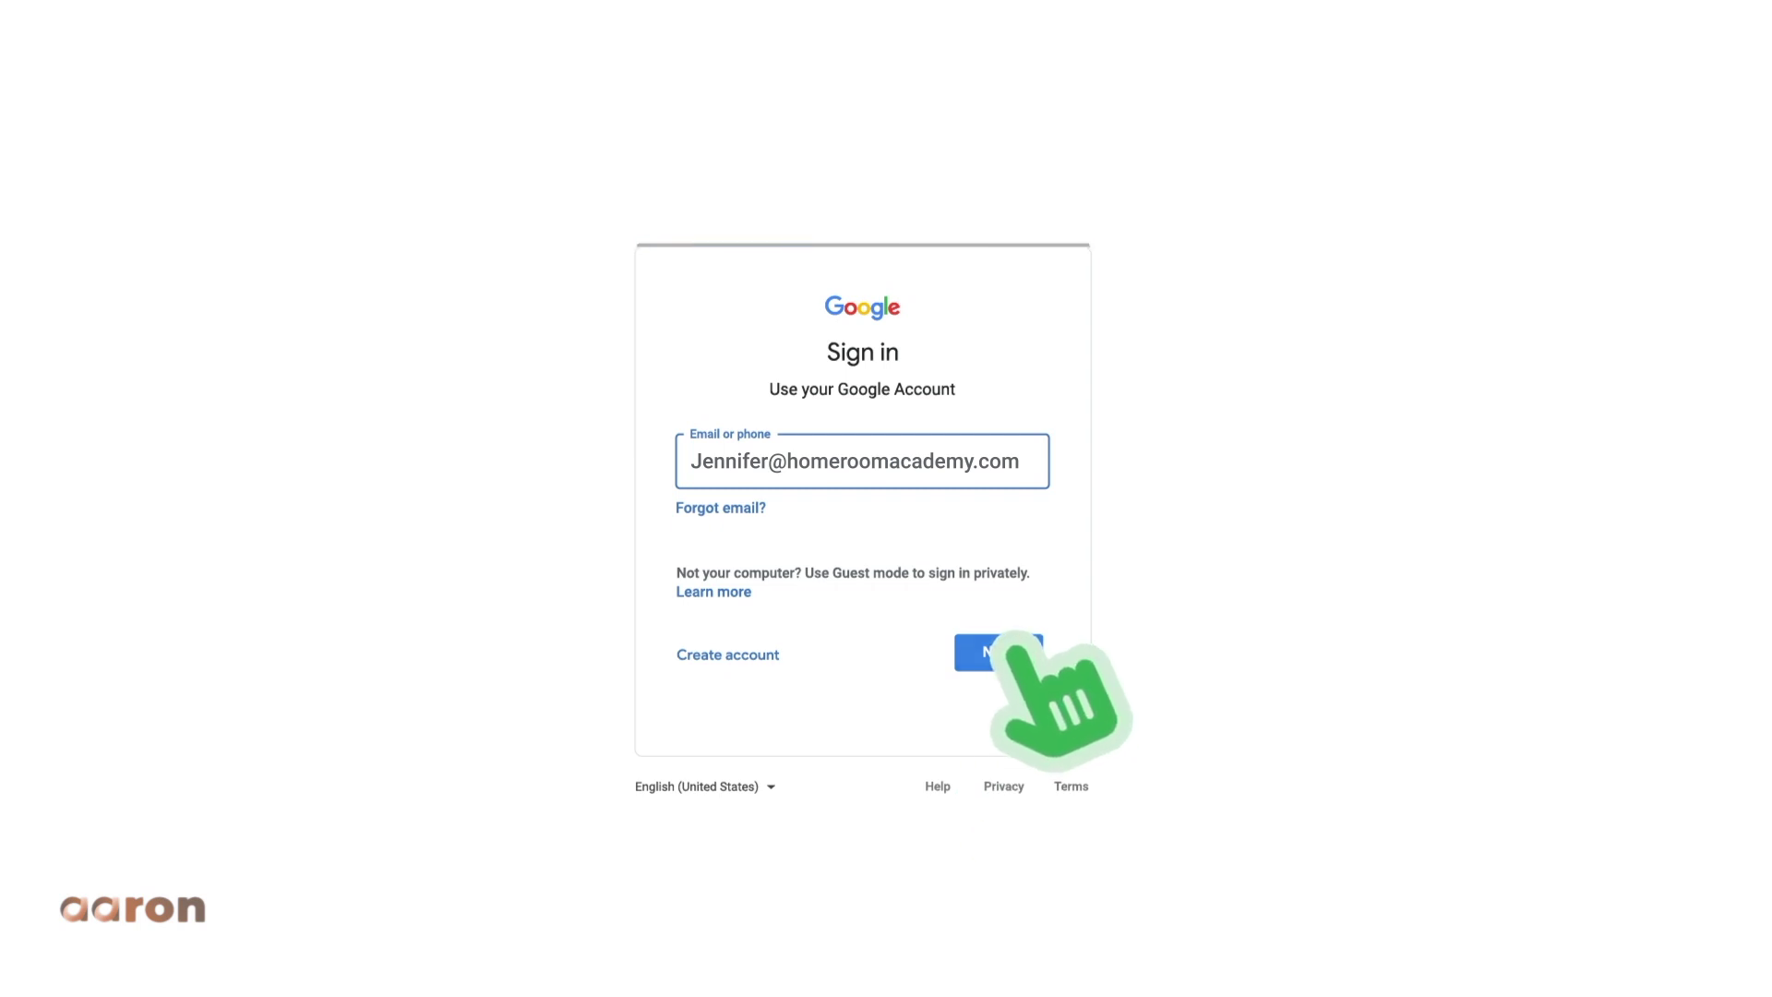
pyautogui.write('•••••••••••••••')
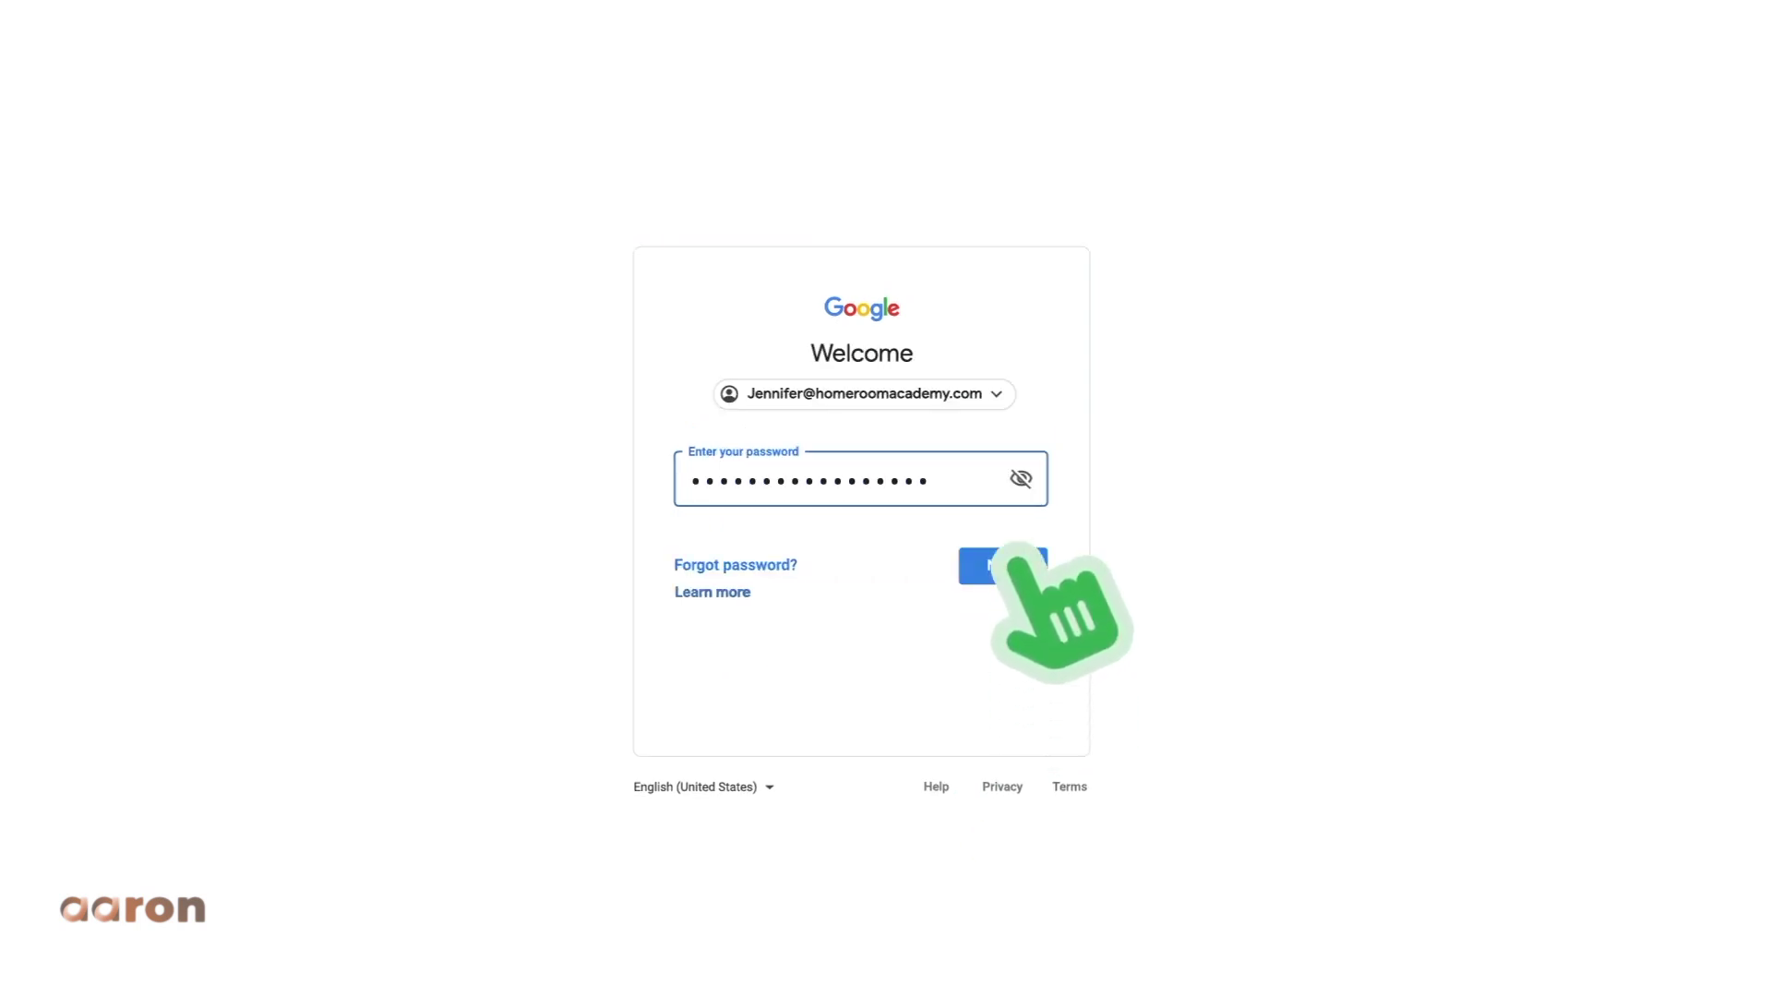
pyautogui.click(1007, 565)
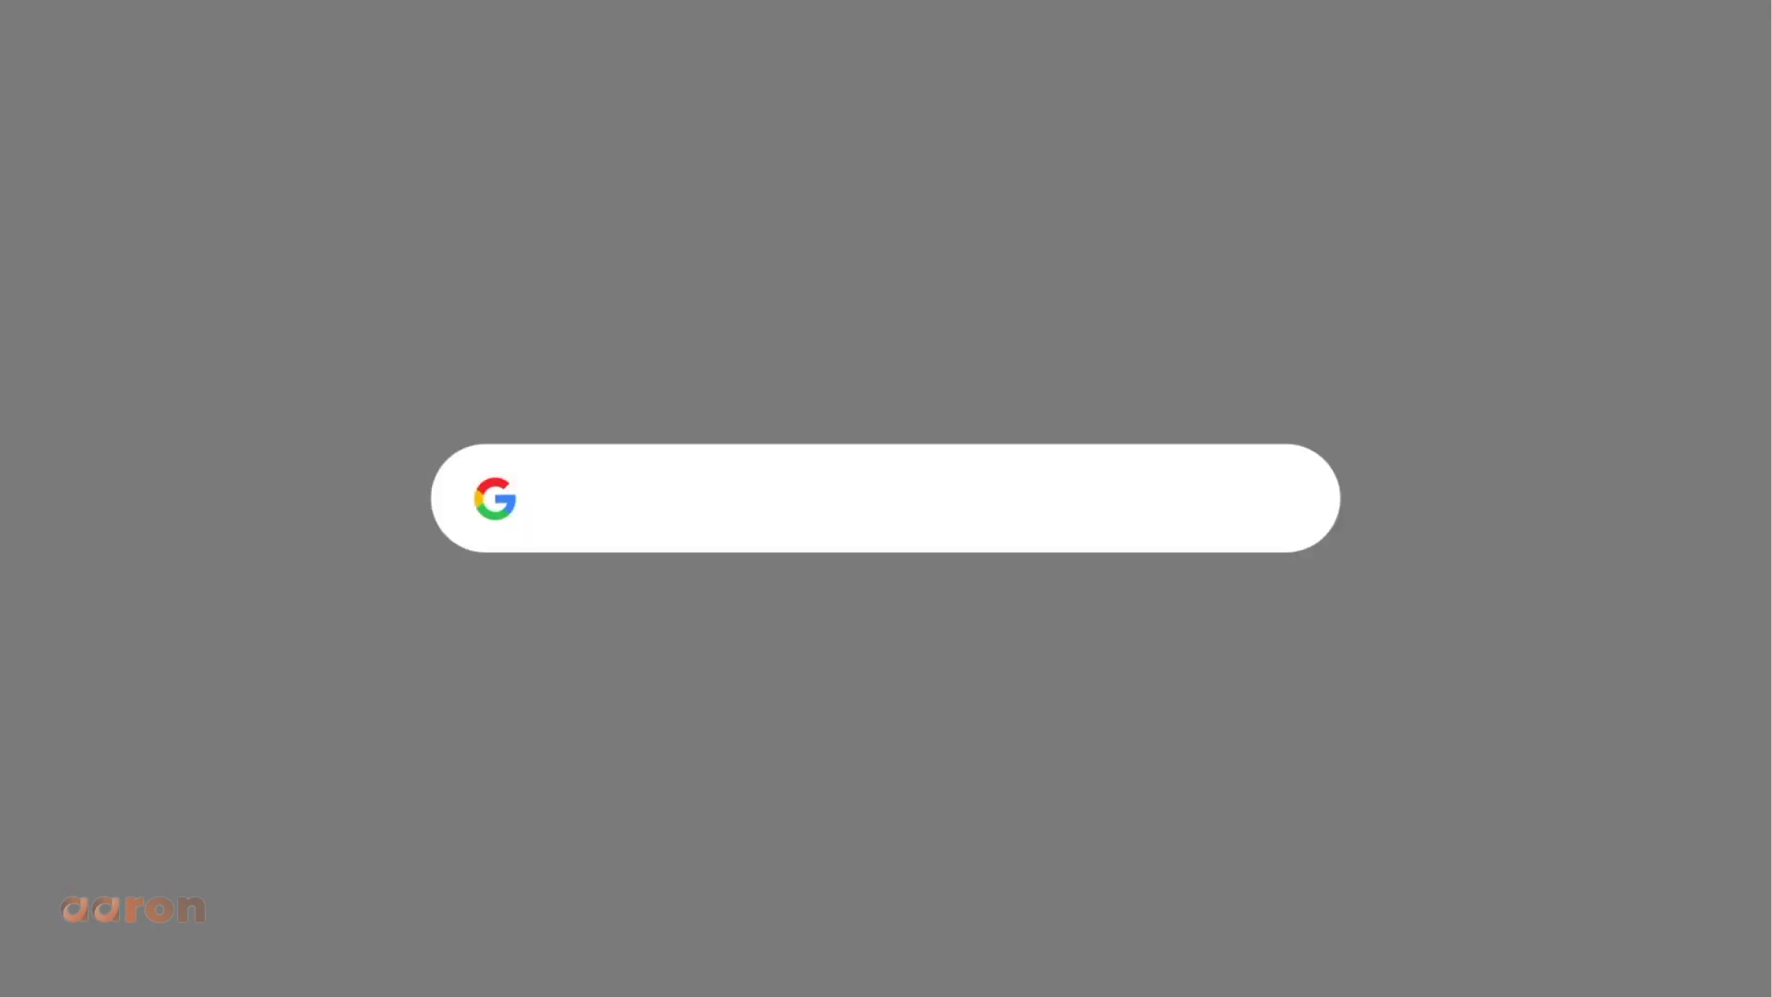
pyautogui.write('drive.google.com')
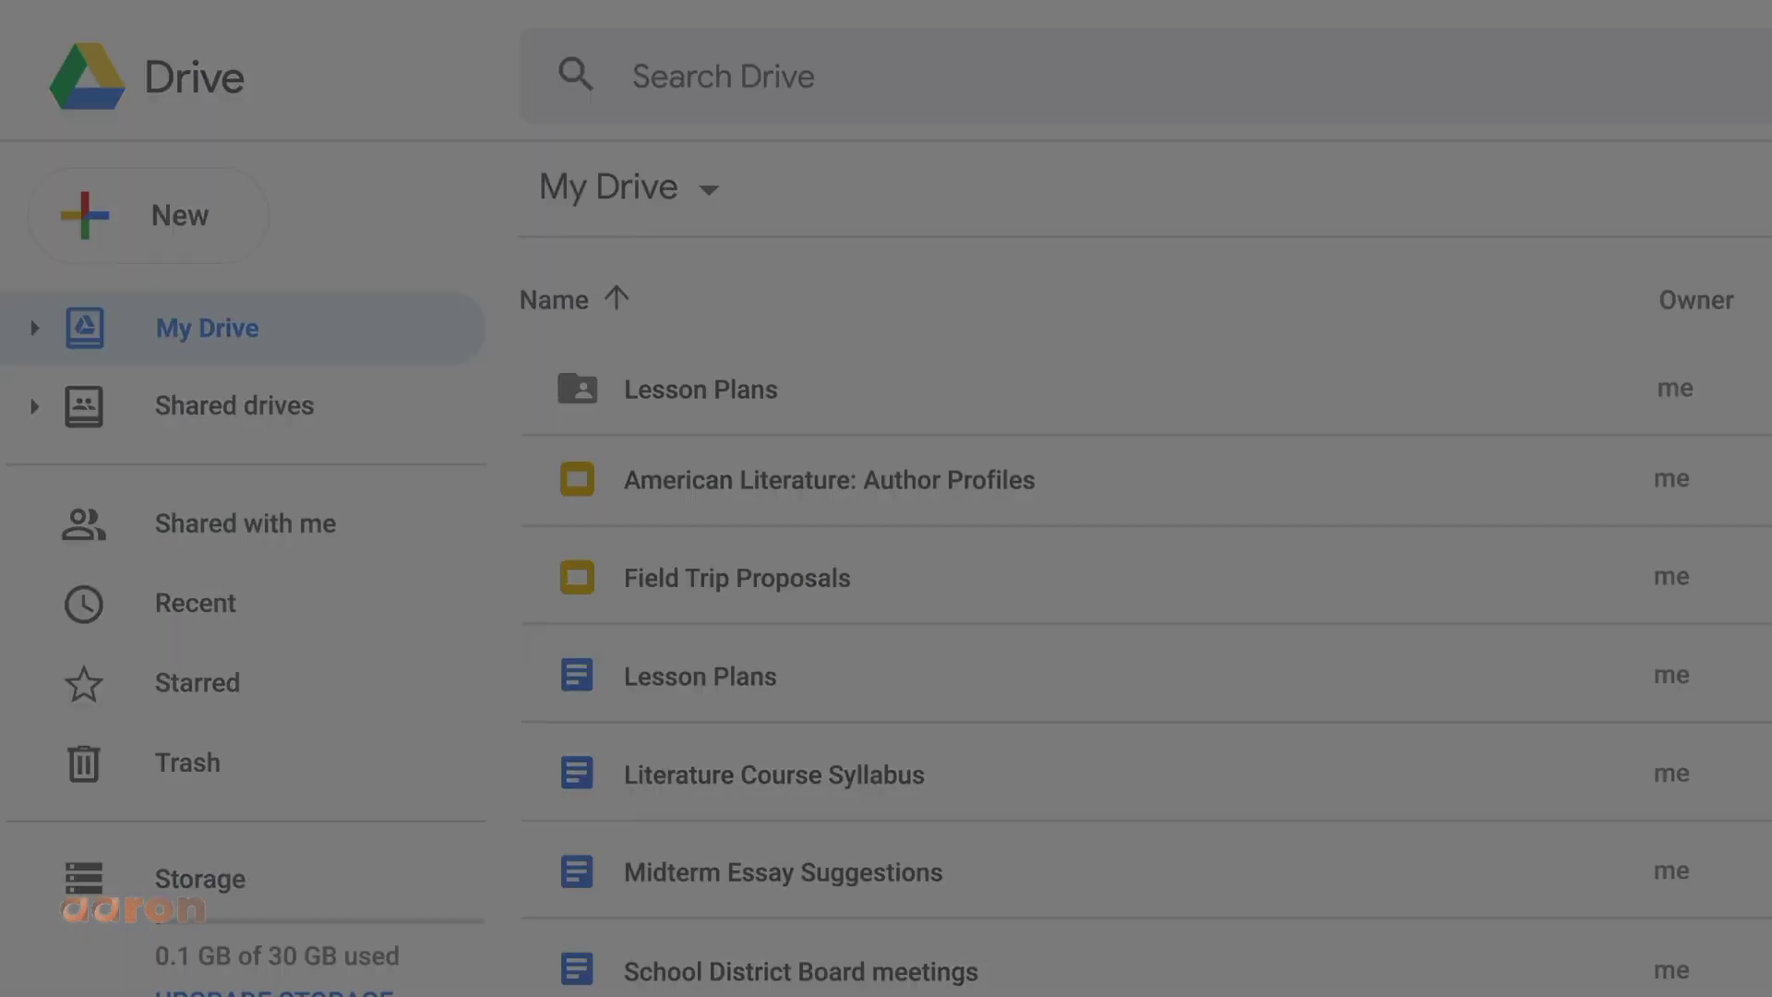
# - Review the New menu's Folder, File upload and Folder upload options, then show the Lesson Plans folder's actions
pyautogui.click(224, 226)
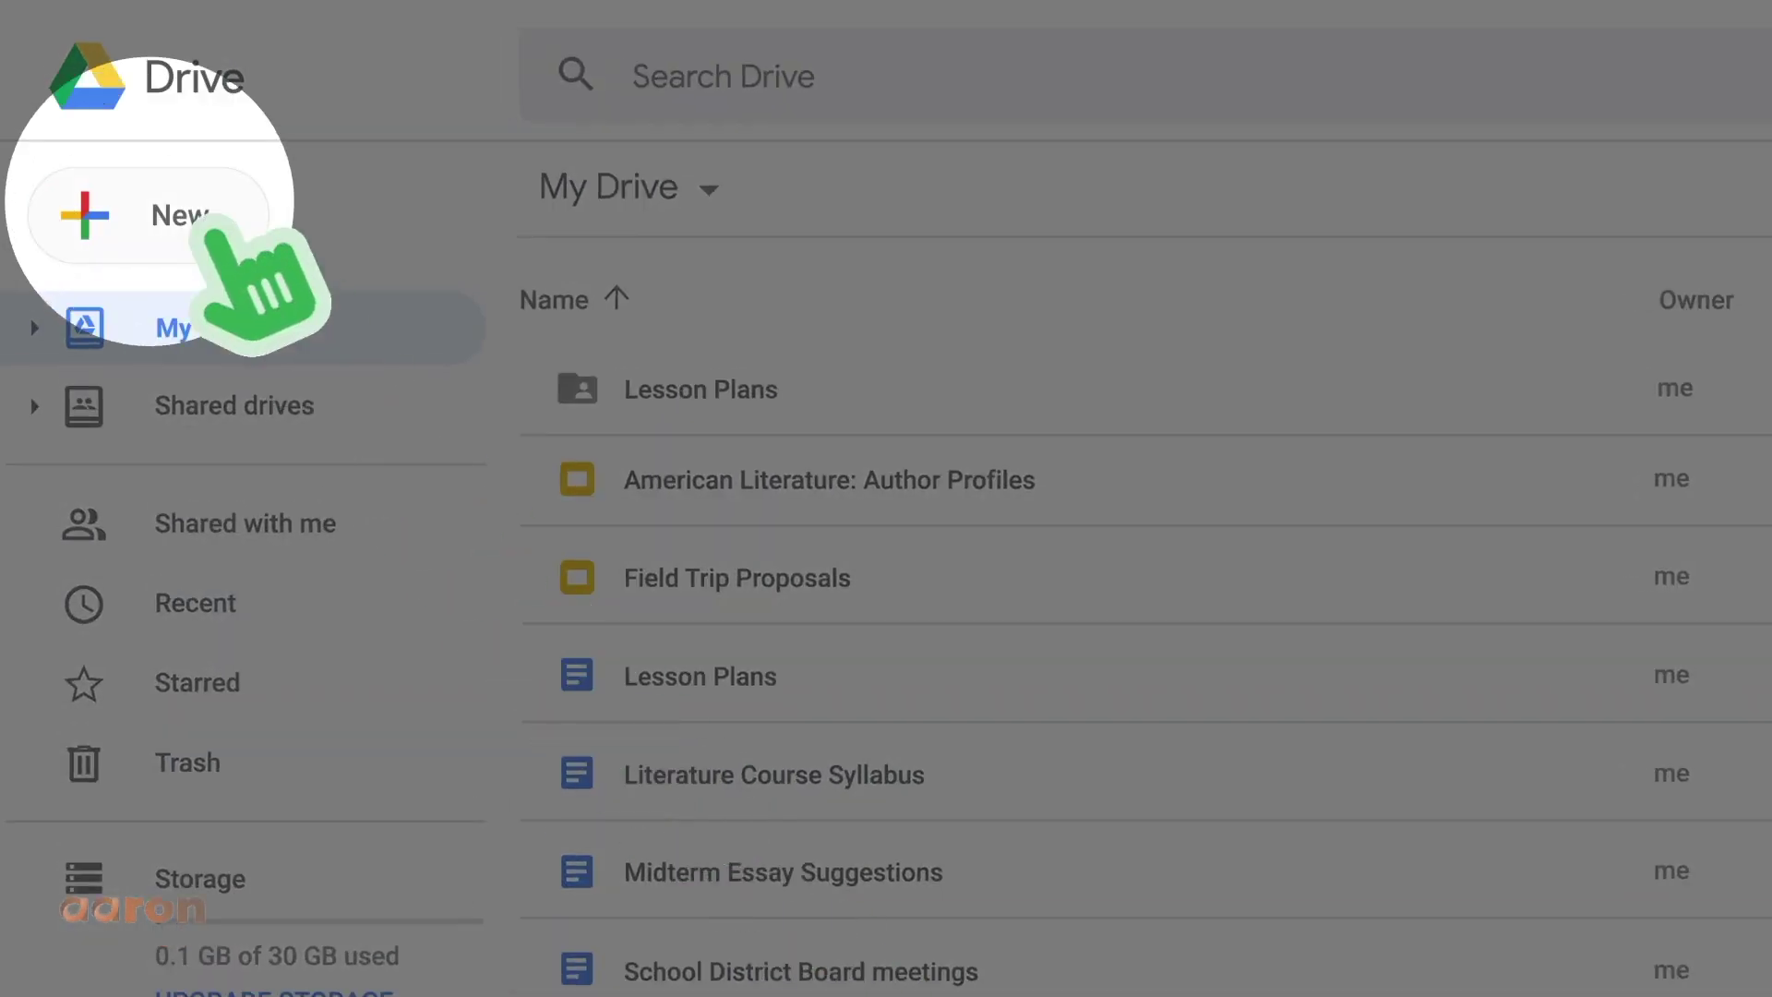
pyautogui.click(221, 223)
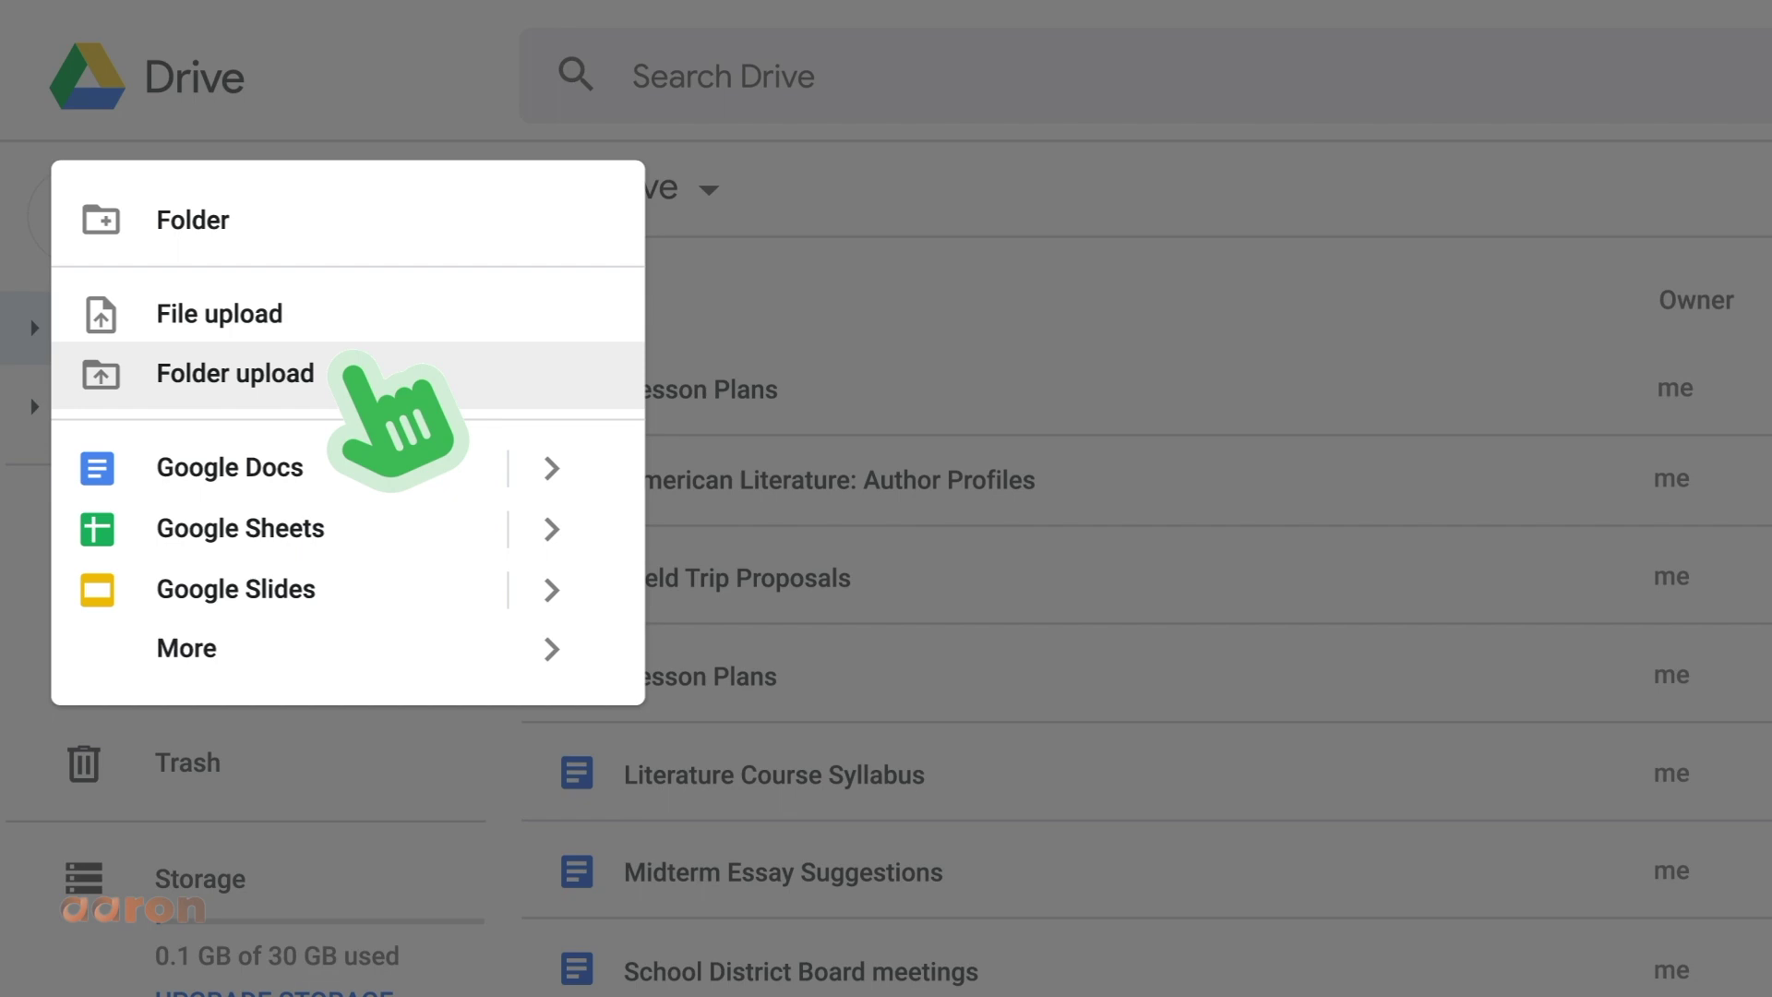
pyautogui.press('Escape')
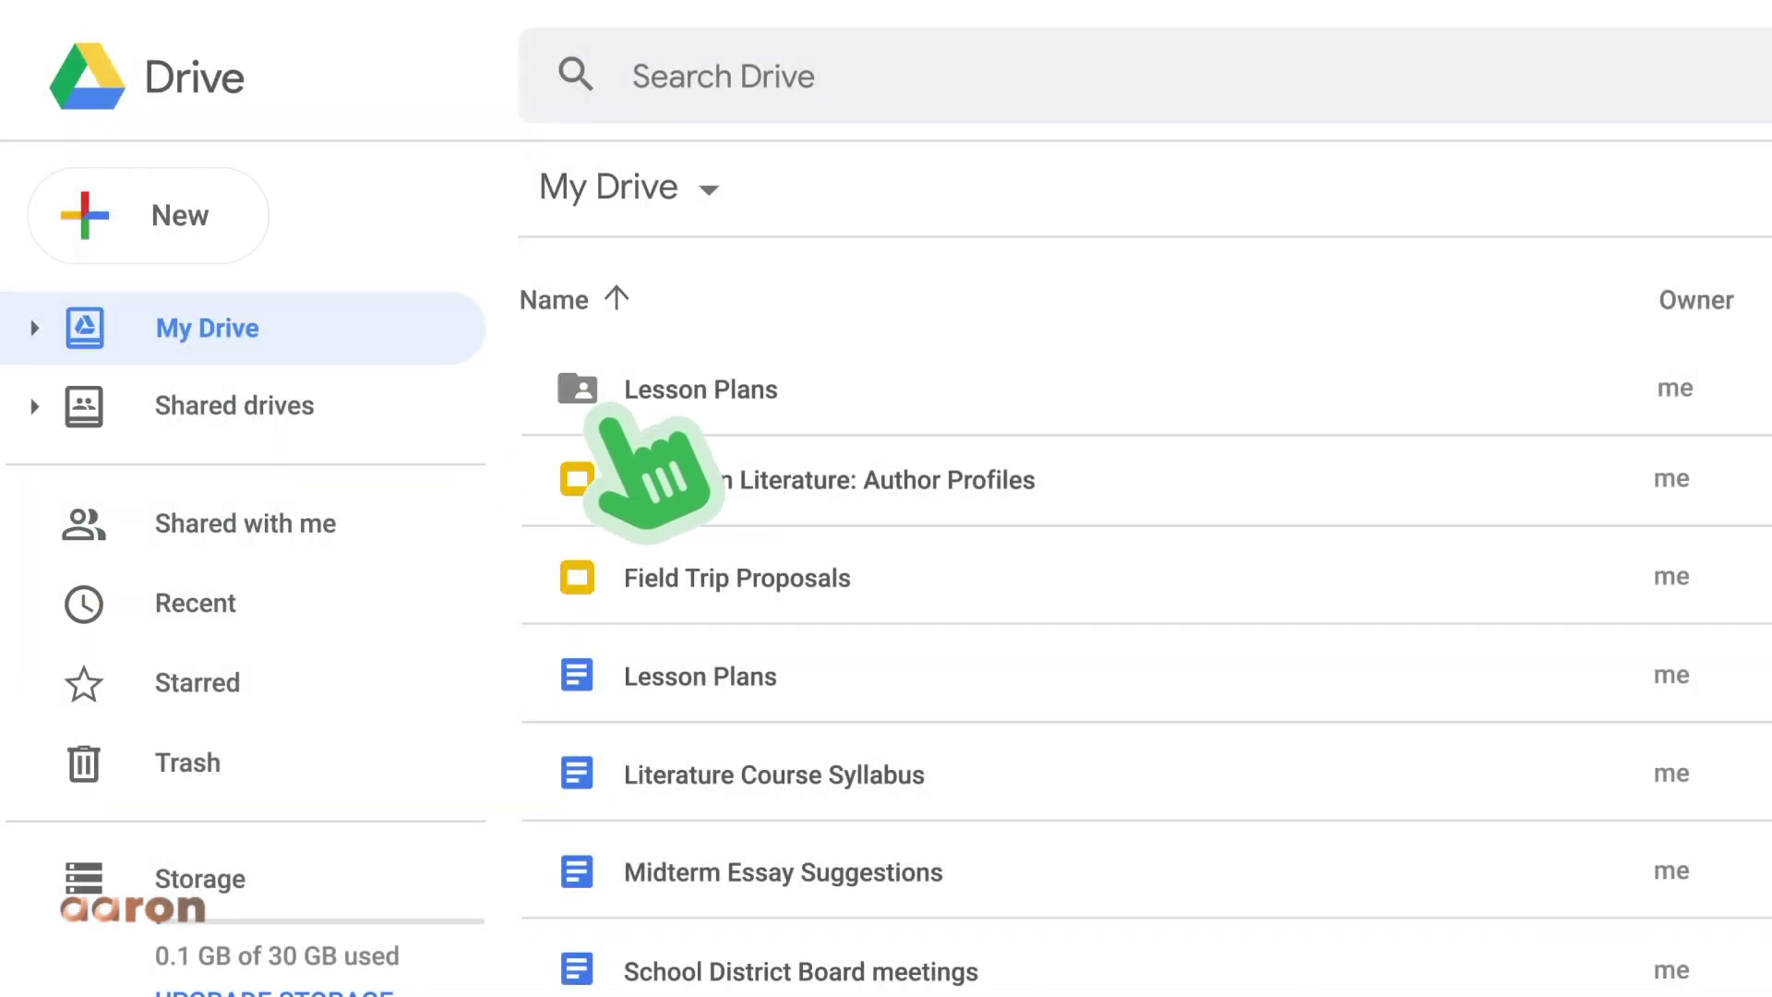
pyautogui.rightClick(609, 406)
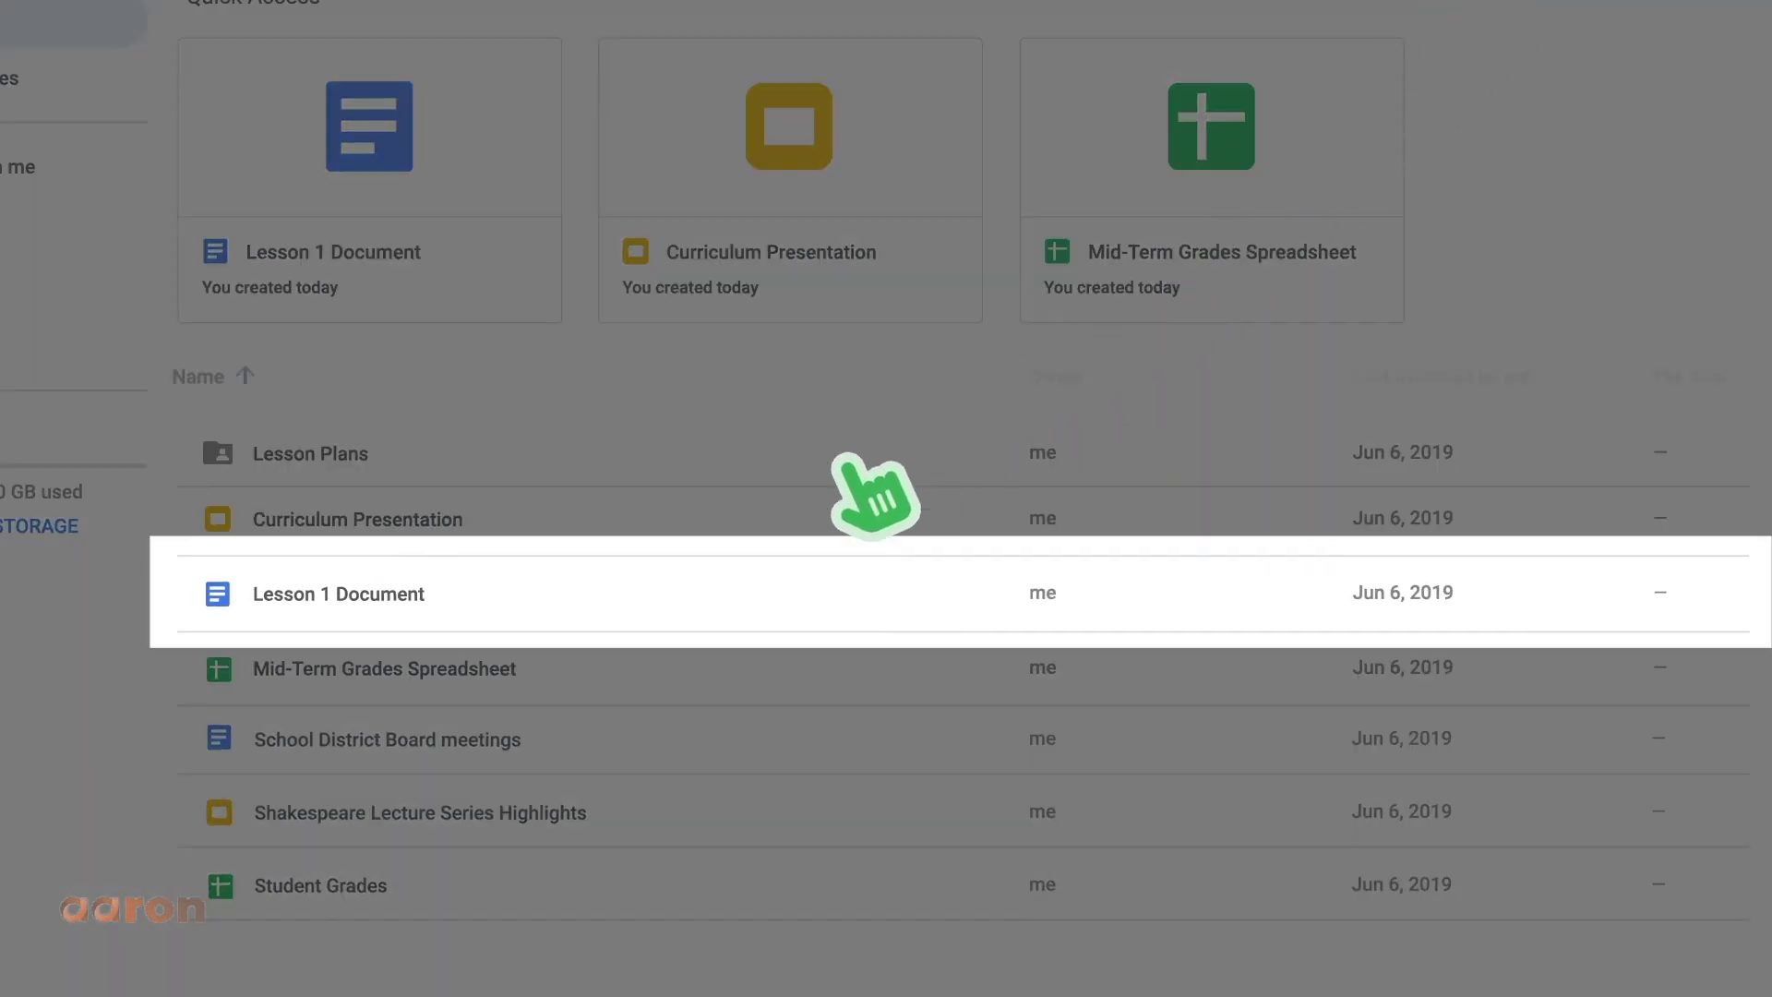
# - Download Lesson 1 Document, Curriculum Presentation and Mid-Term Grades Spreadsheet from their context menus
pyautogui.rightClick(554, 611)
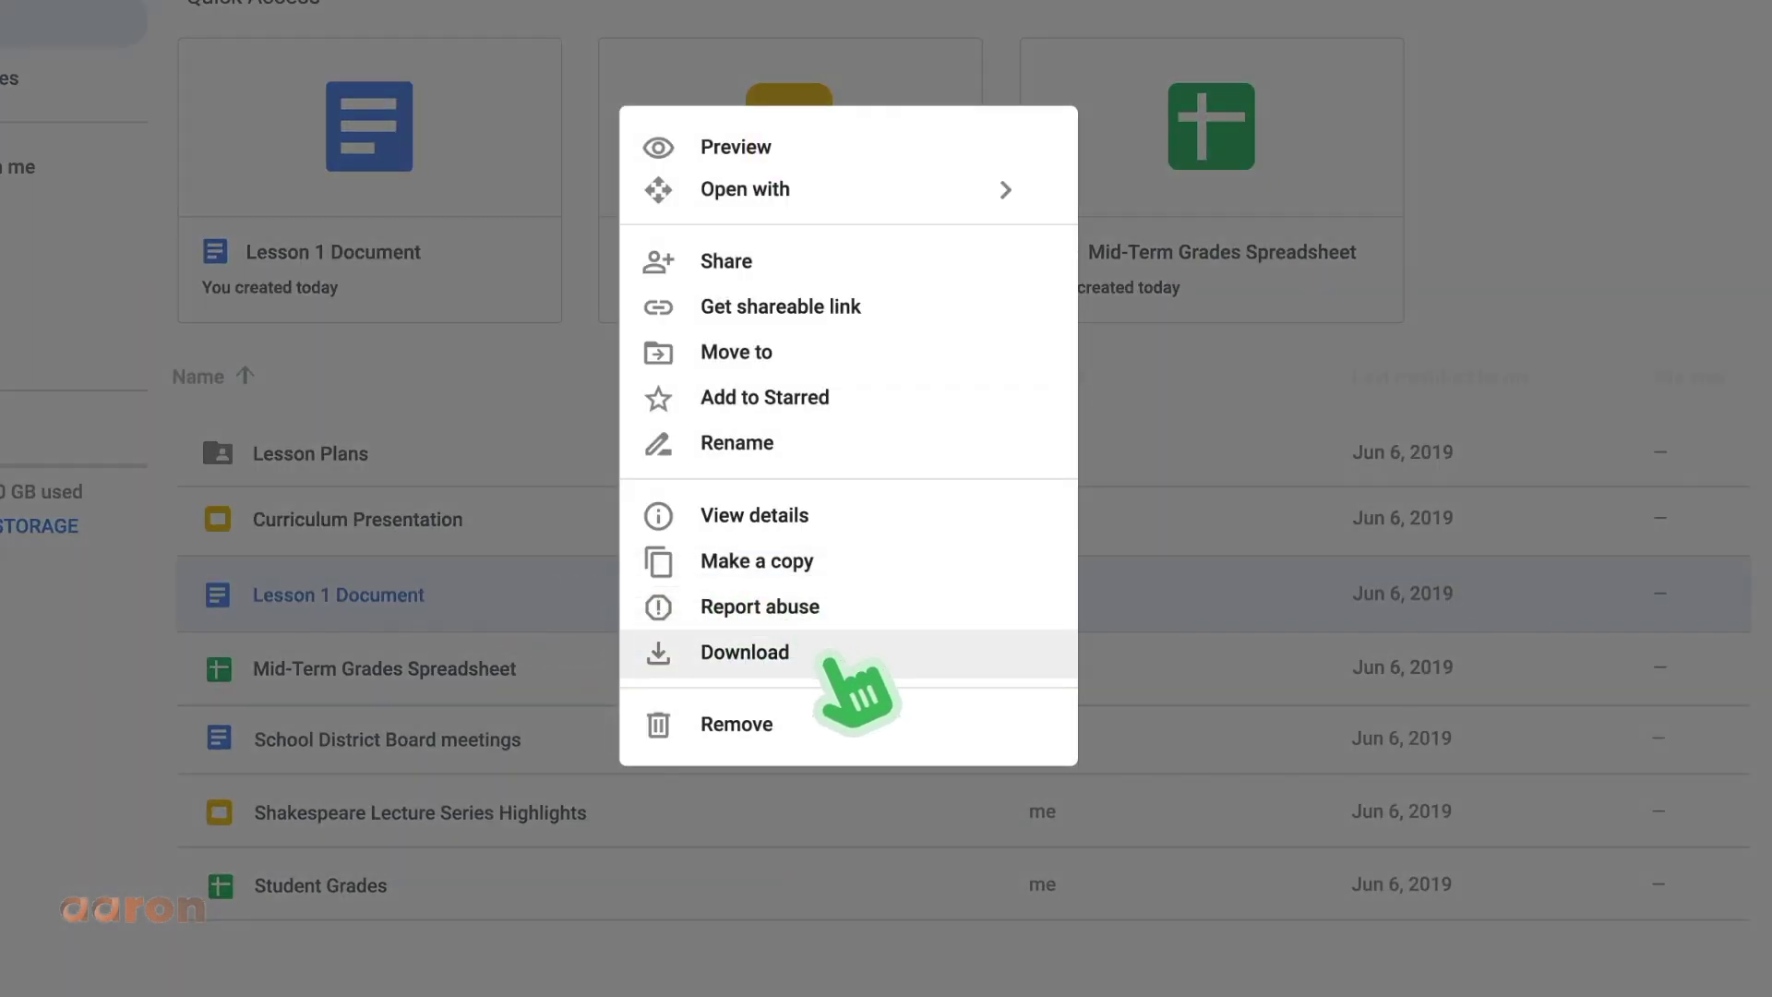
pyautogui.click(828, 657)
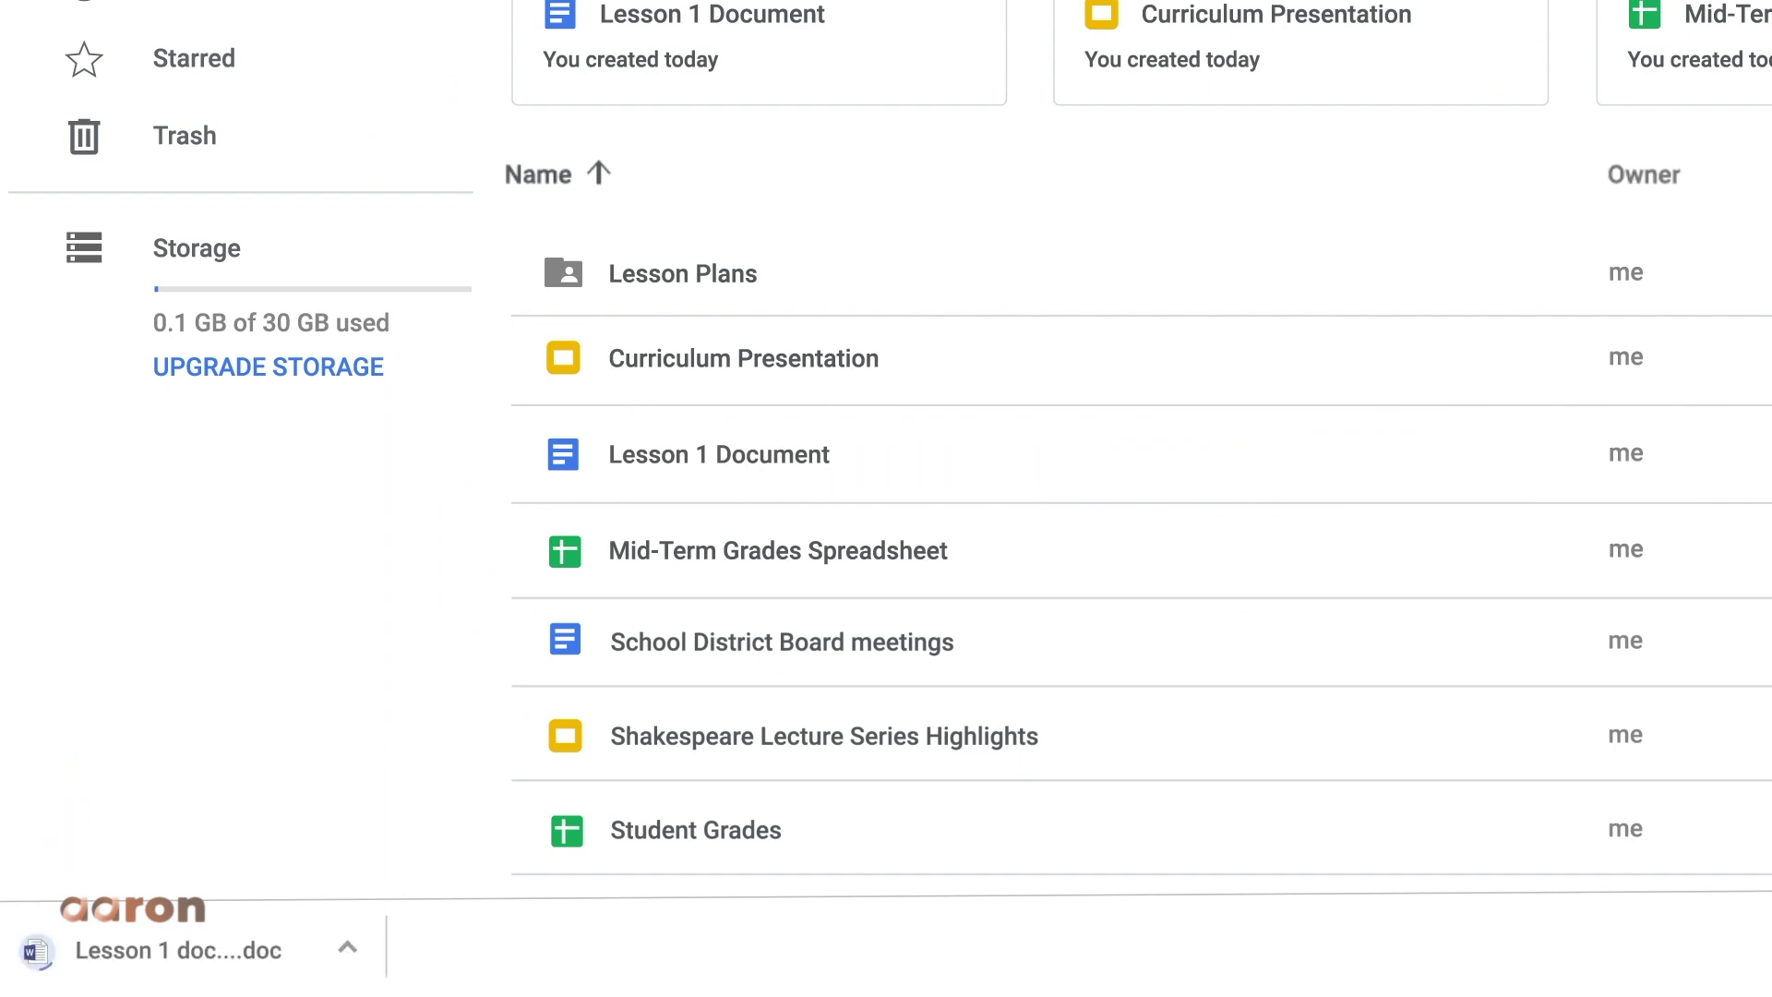
pyautogui.rightClick(827, 360)
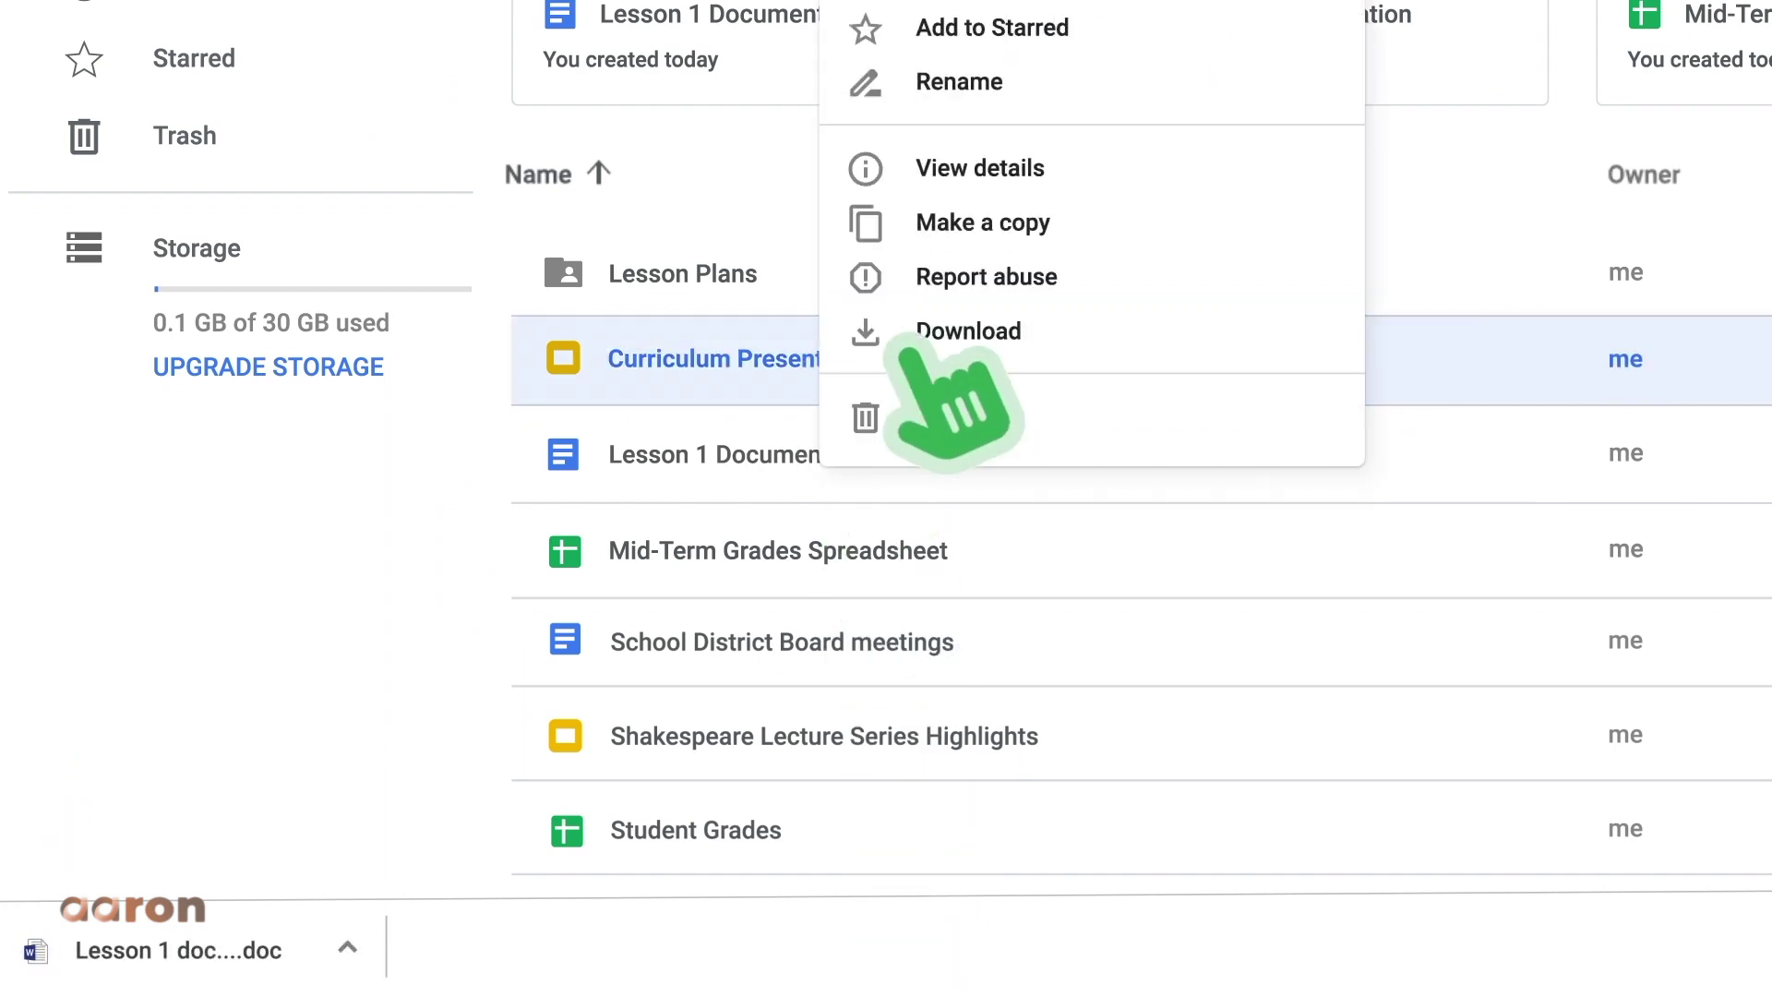
pyautogui.click(1034, 331)
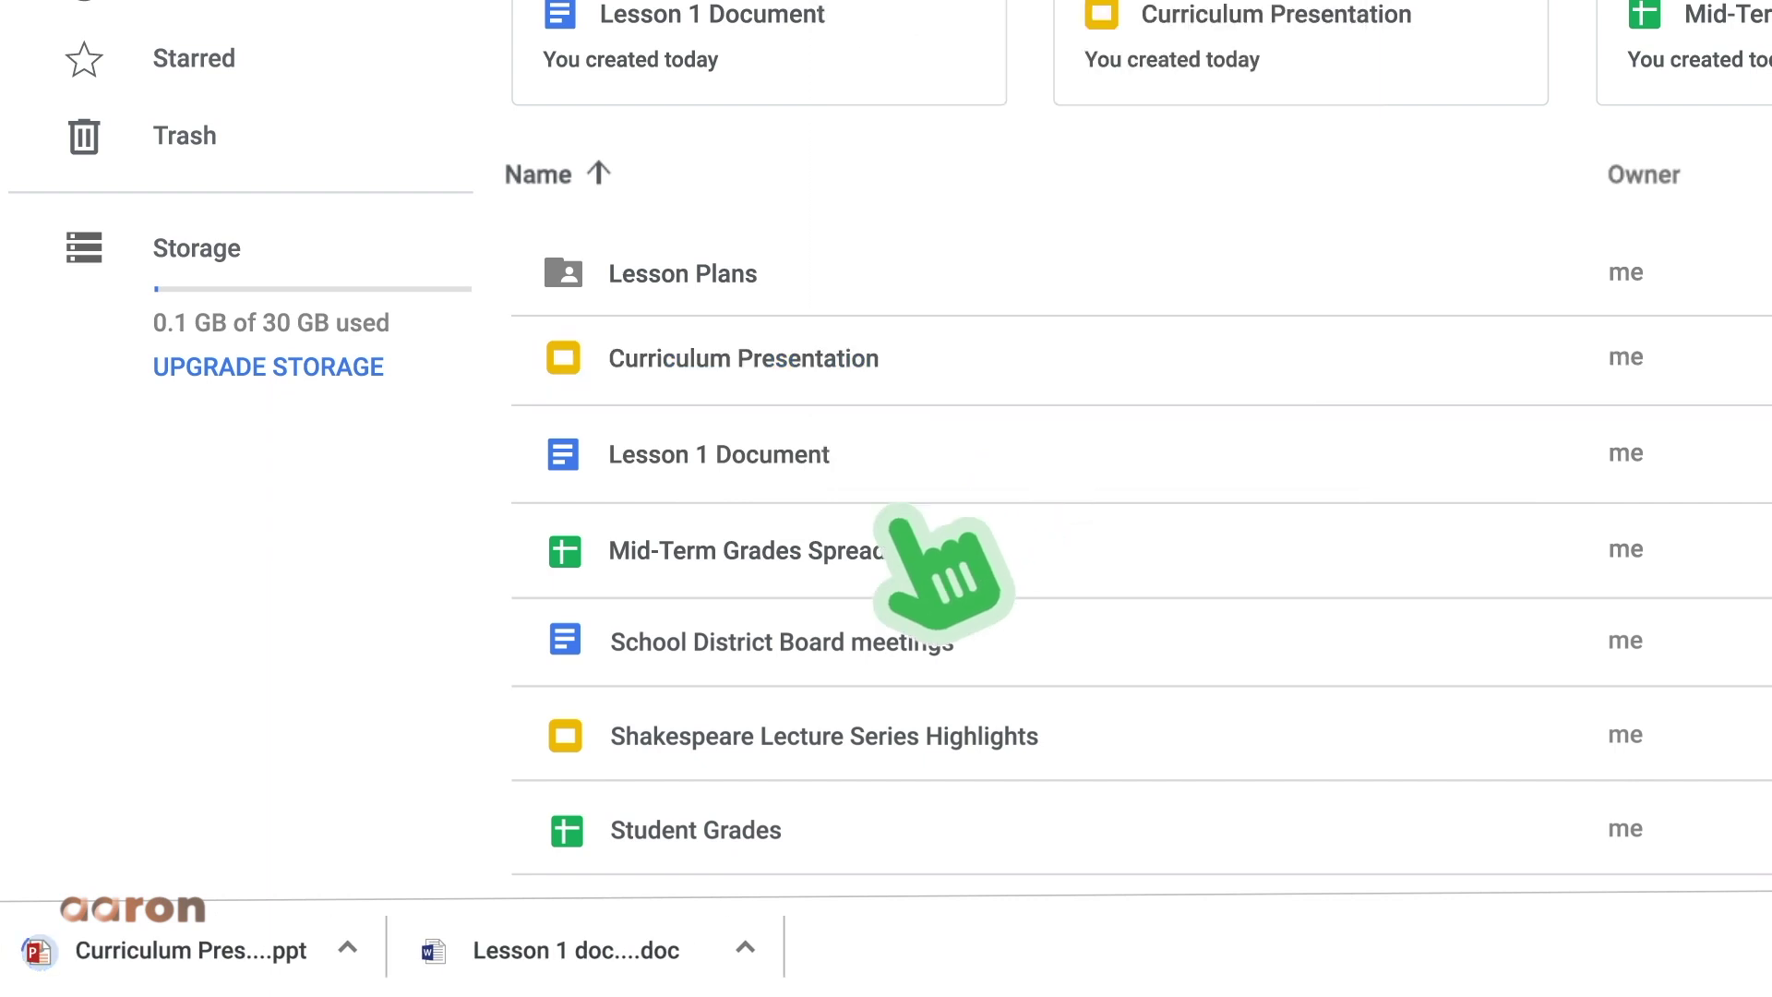
pyautogui.rightClick(904, 549)
pyautogui.click(992, 441)
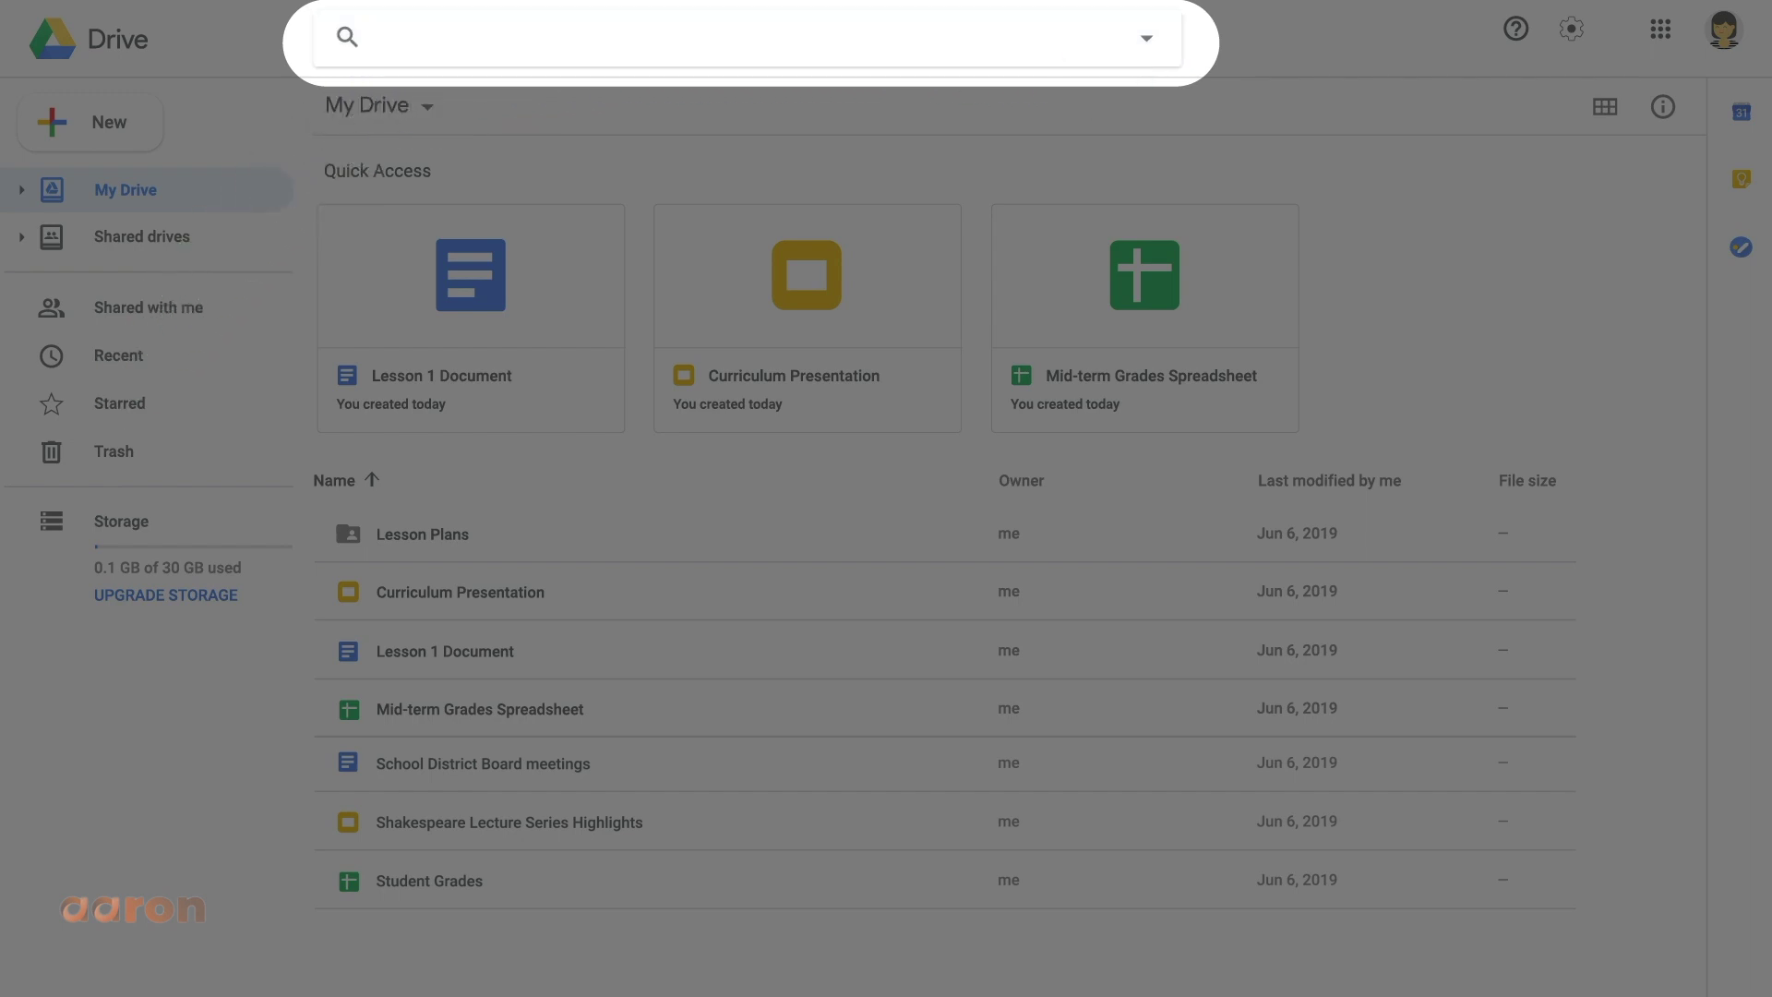
# - Try searching Drive for 'curriculum', clear it, and open the advanced search filters
pyautogui.write('urriculum')
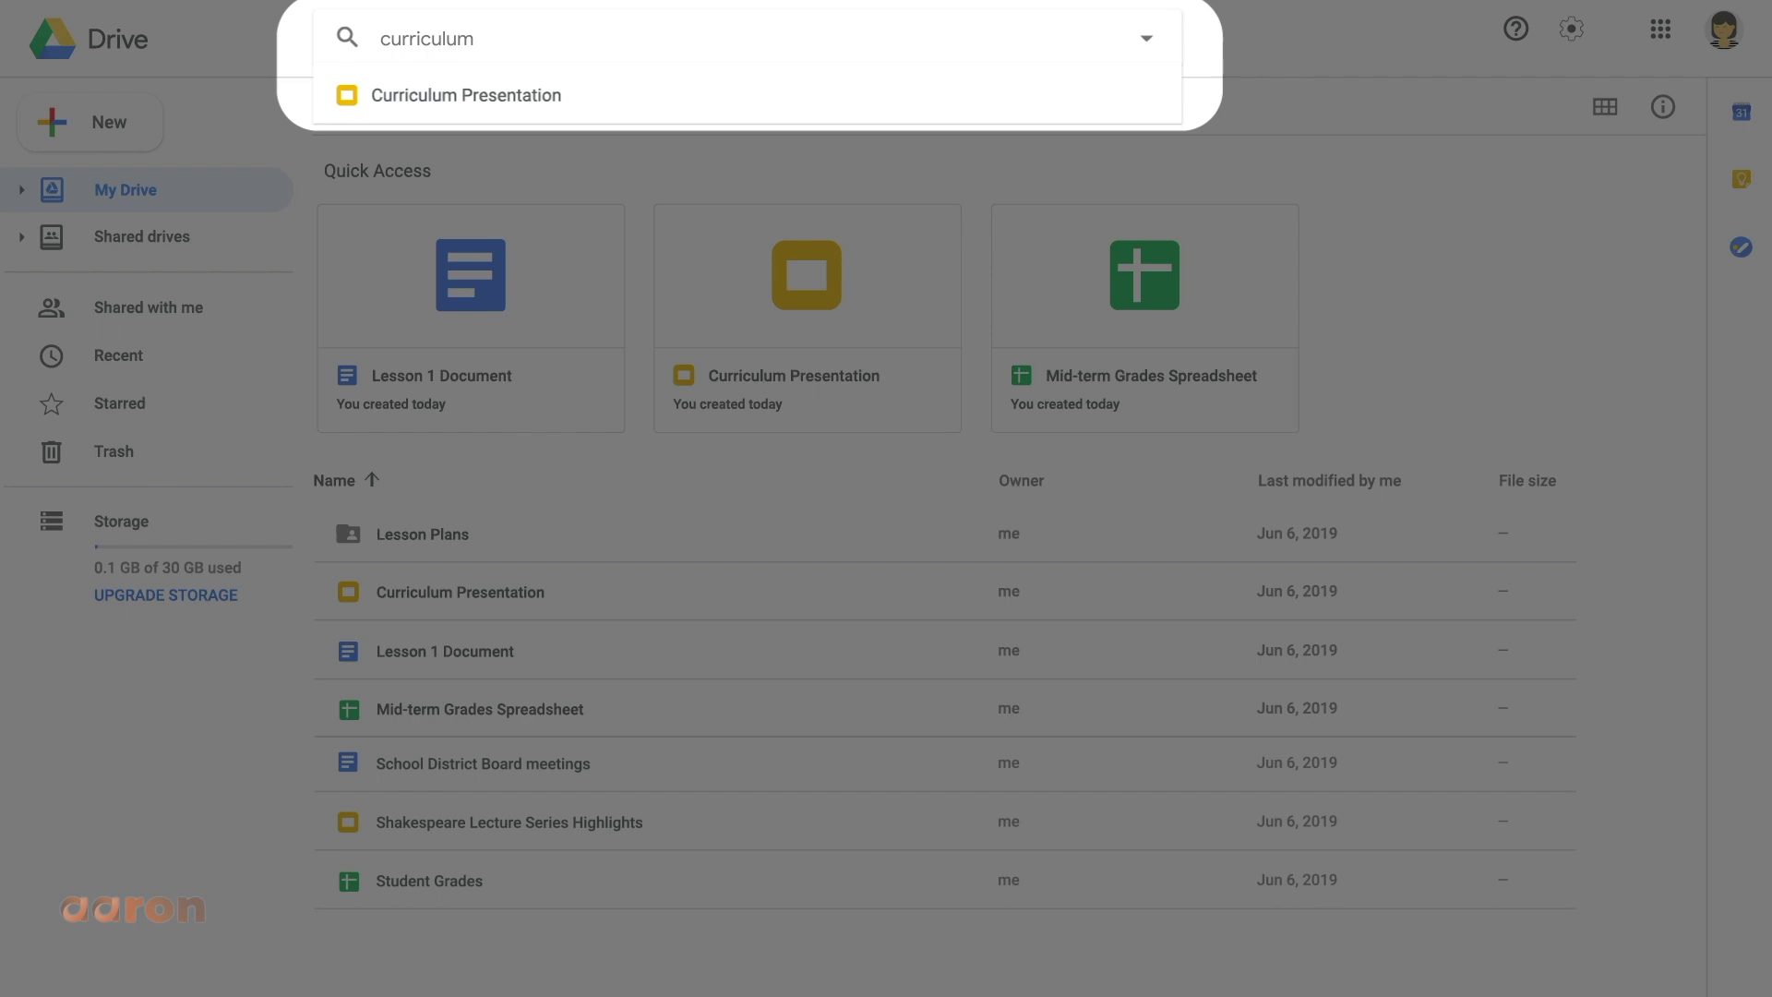
pyautogui.press('BackSpace')
pyautogui.press('BackSpace')
pyautogui.press('BackSpace')
pyautogui.press('BackSpace')
pyautogui.press('BackSpace')
pyautogui.press('BackSpace')
pyautogui.press('BackSpace')
pyautogui.press('BackSpace')
pyautogui.press('BackSpace')
pyautogui.press('BackSpace')
pyautogui.click(1147, 38)
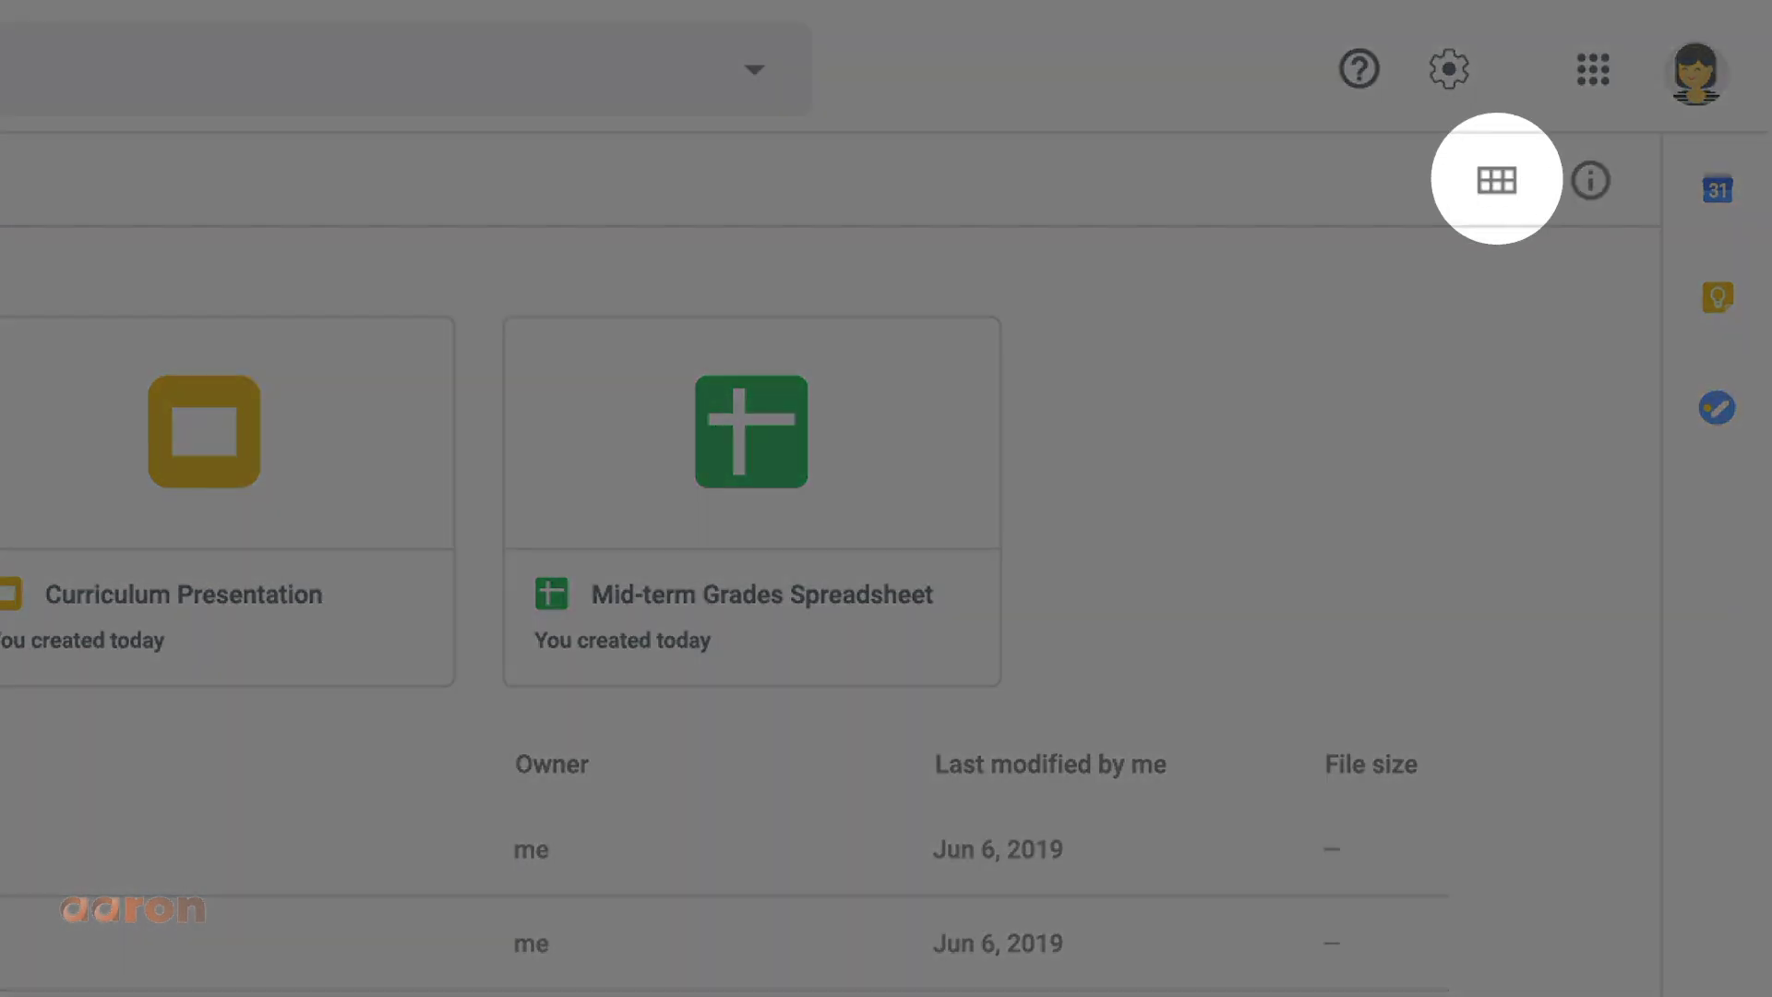
pyautogui.click(1497, 181)
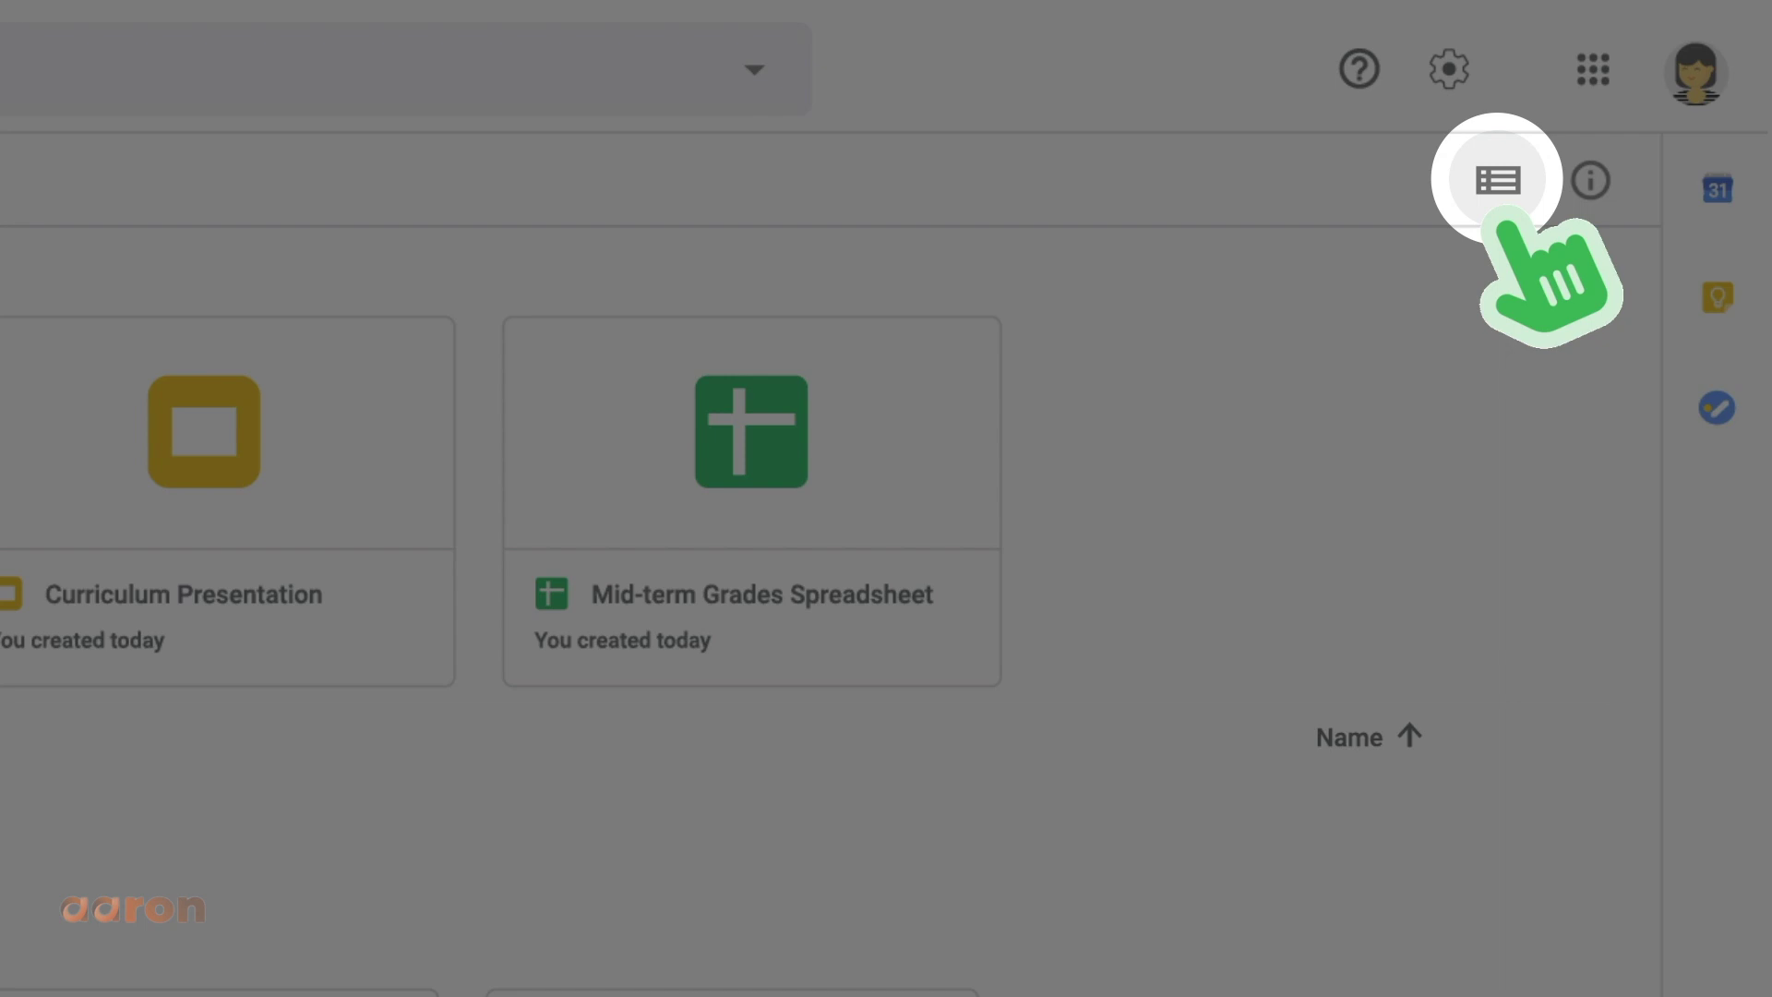
pyautogui.click(1497, 180)
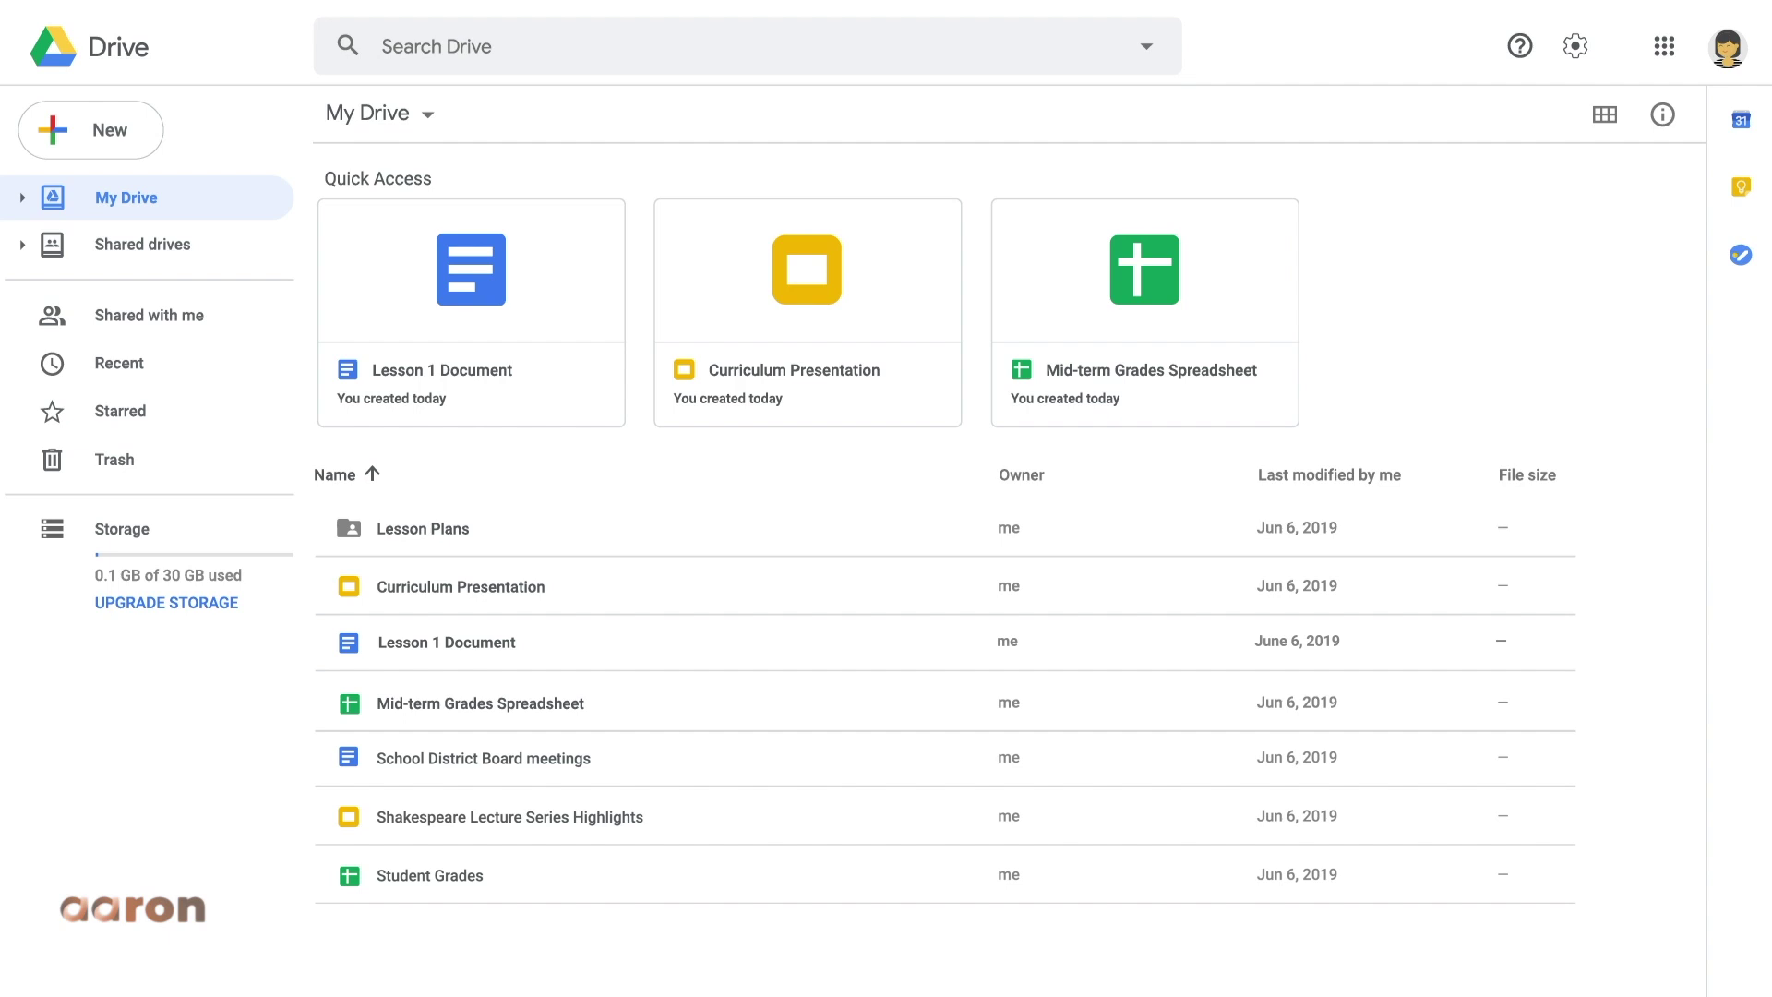
# - Drag Lesson 1 Document onto the Lesson Plans folder
pyautogui.click(587, 642)
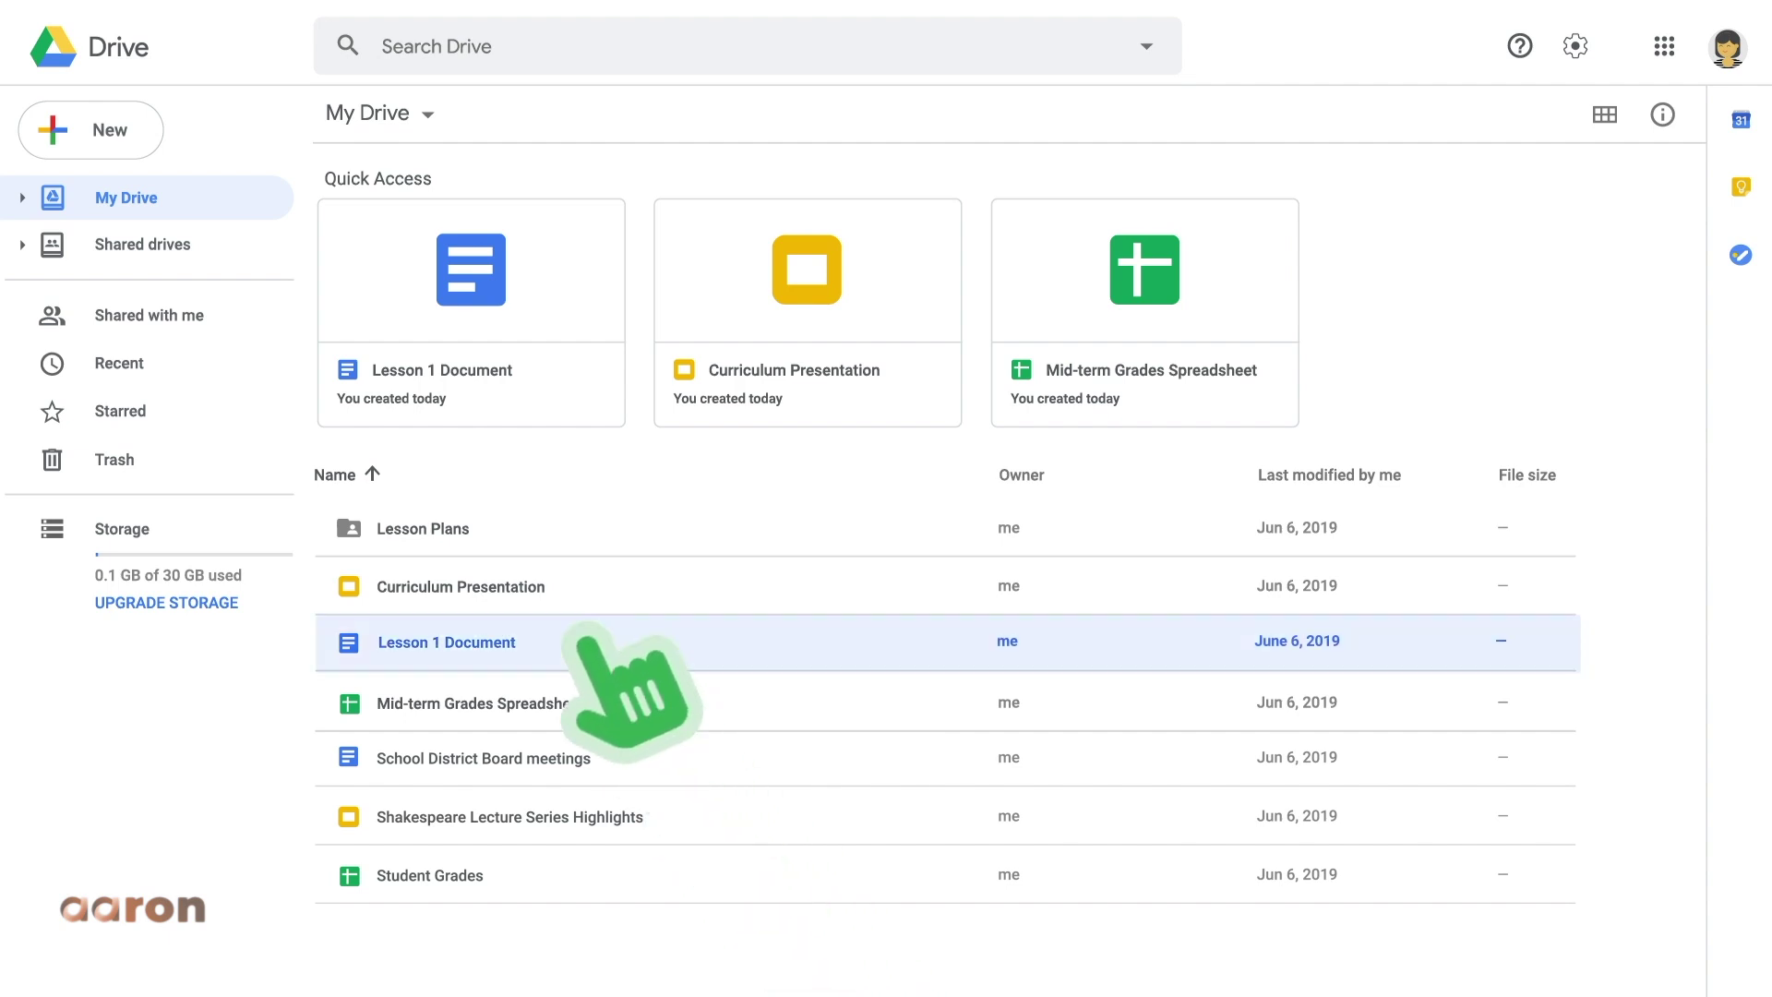
pyautogui.moveTo(587, 642); pyautogui.dragTo(513, 526)
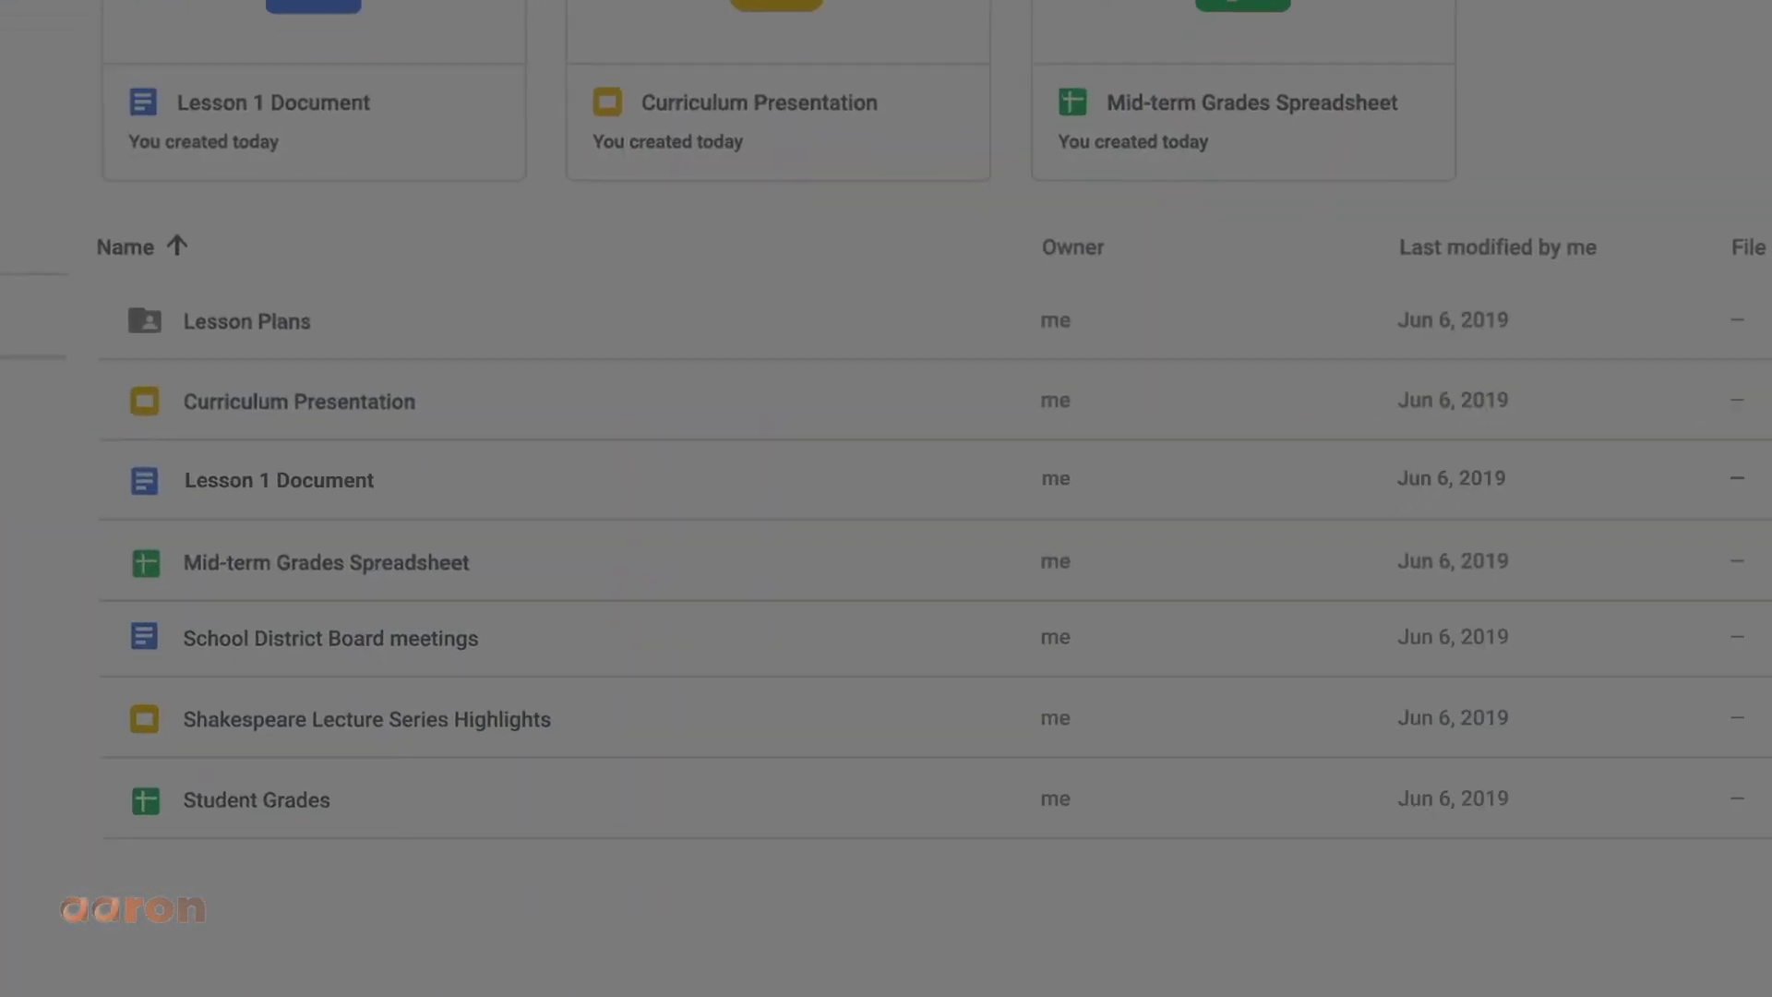
# - Share Lesson 1 Document with a colleague's e-mail as Can comment, with note 'Here's the lesson plan w'
pyautogui.click(605, 642)
pyautogui.rightClick(496, 478)
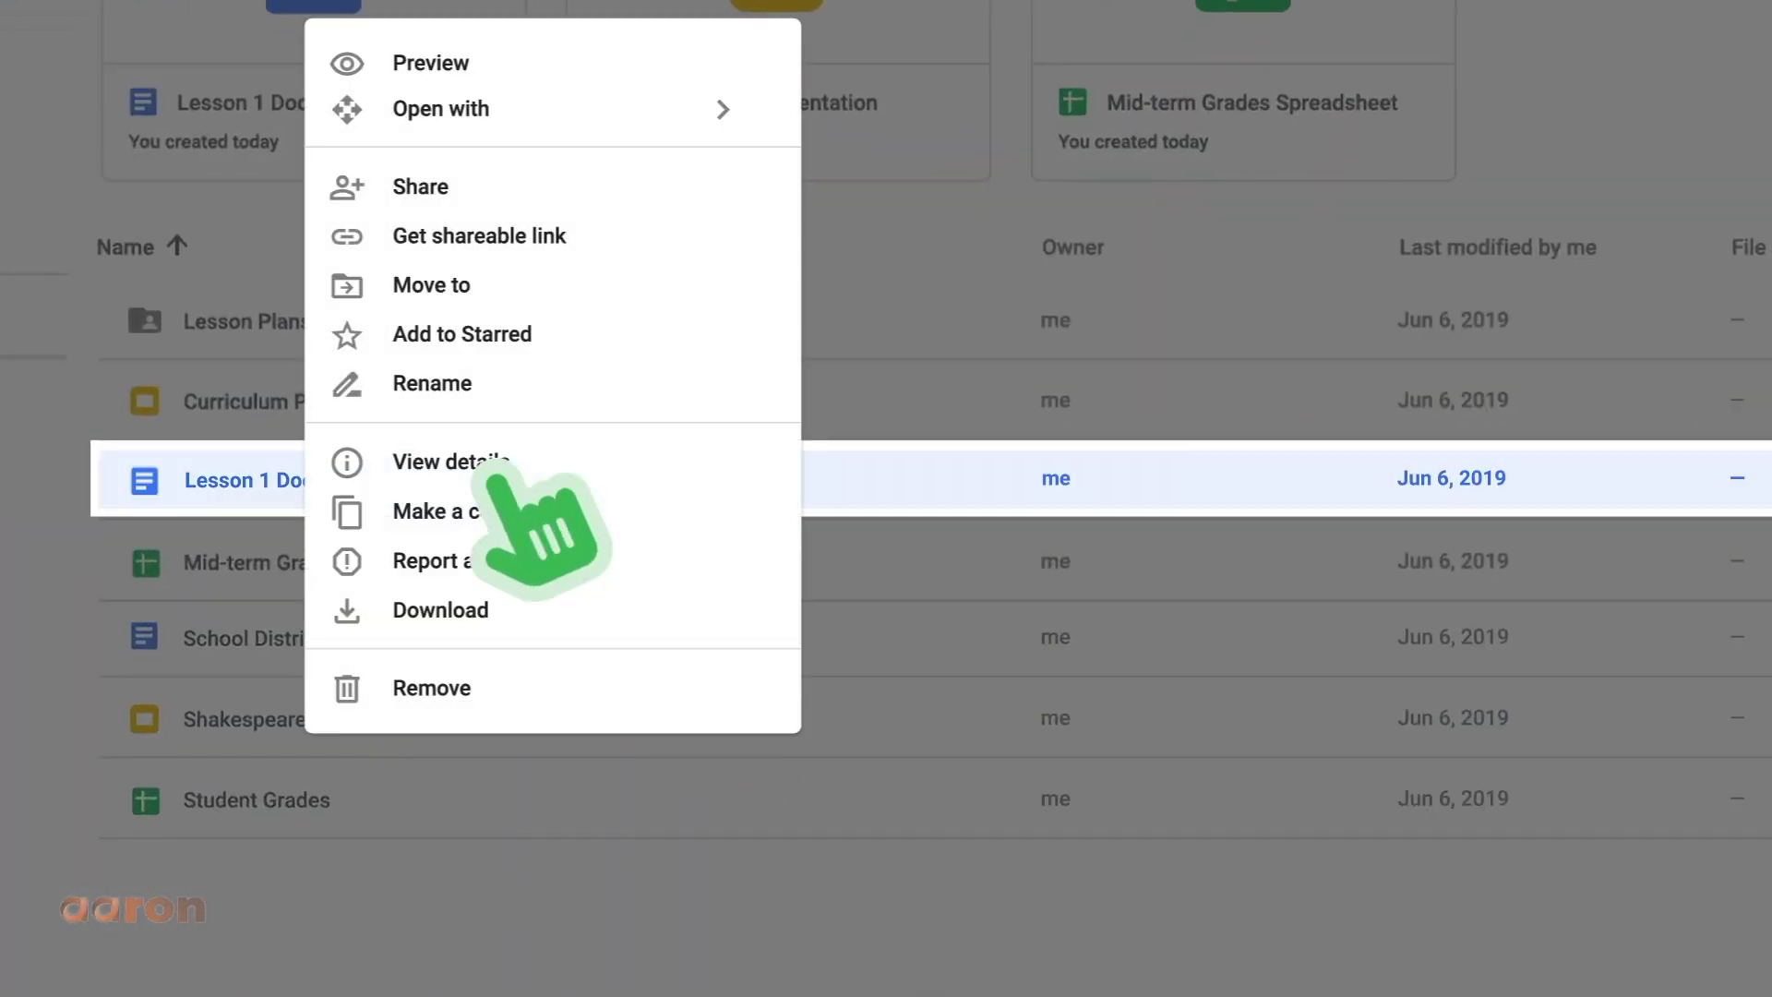
pyautogui.click(507, 194)
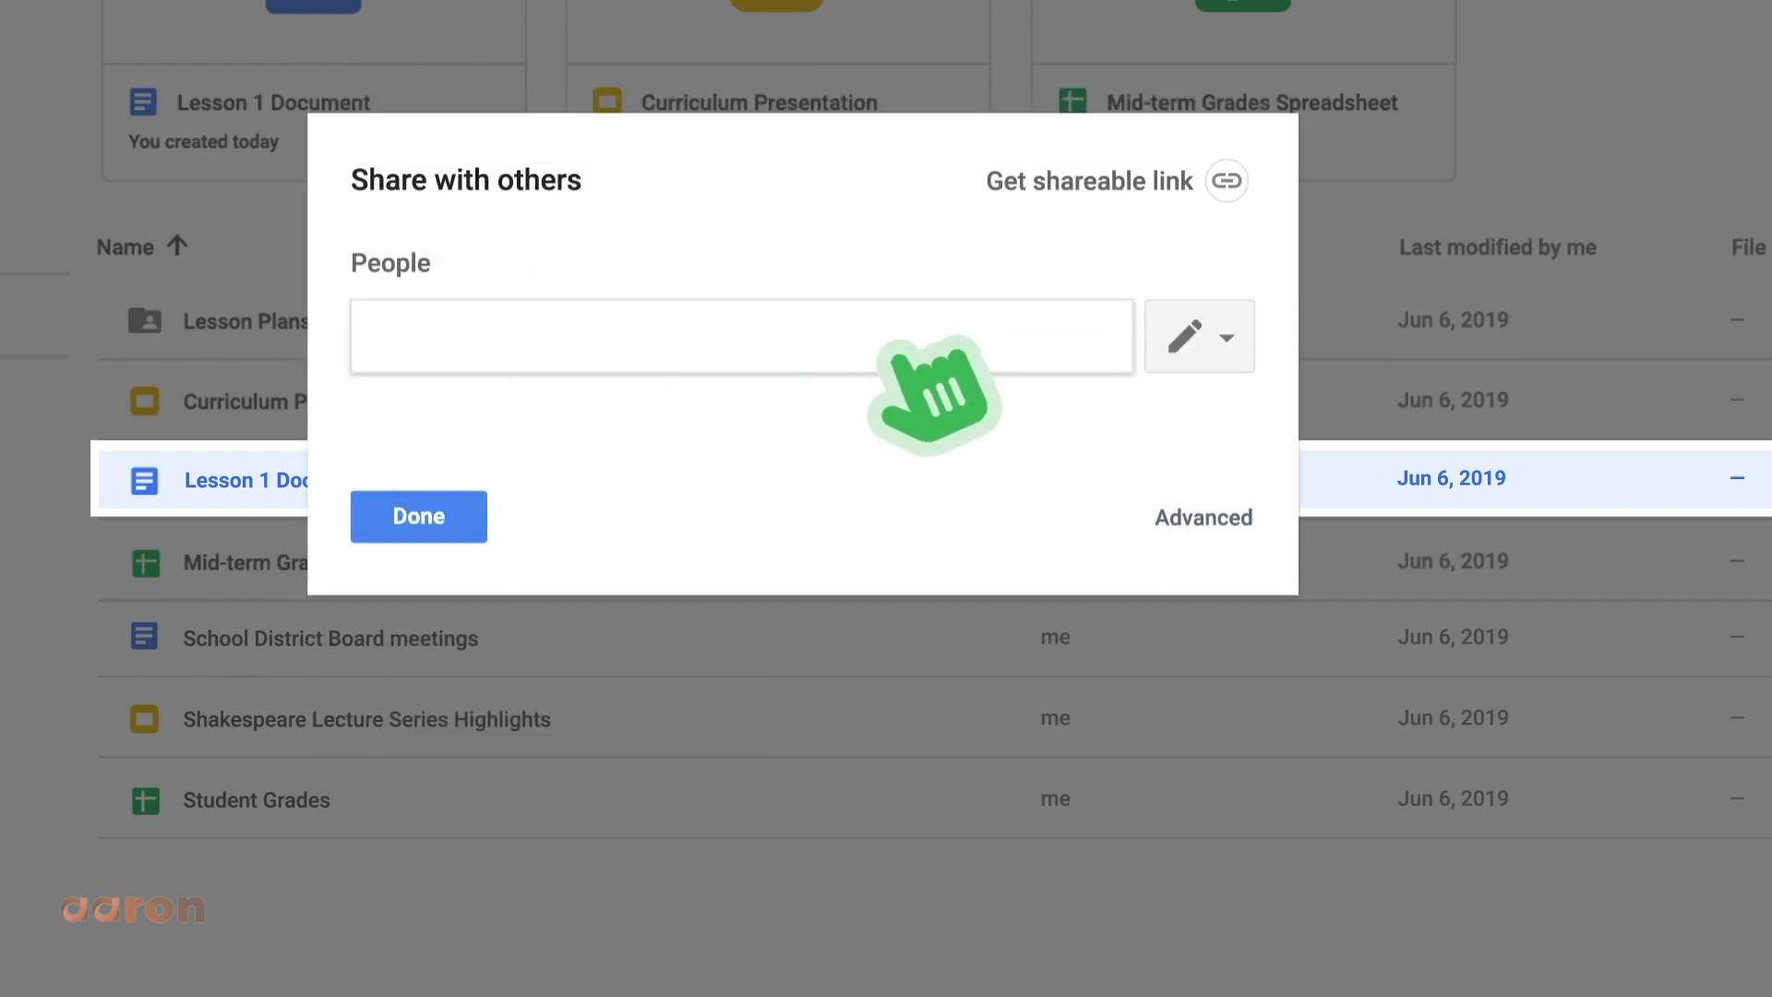
pyautogui.press('Return')
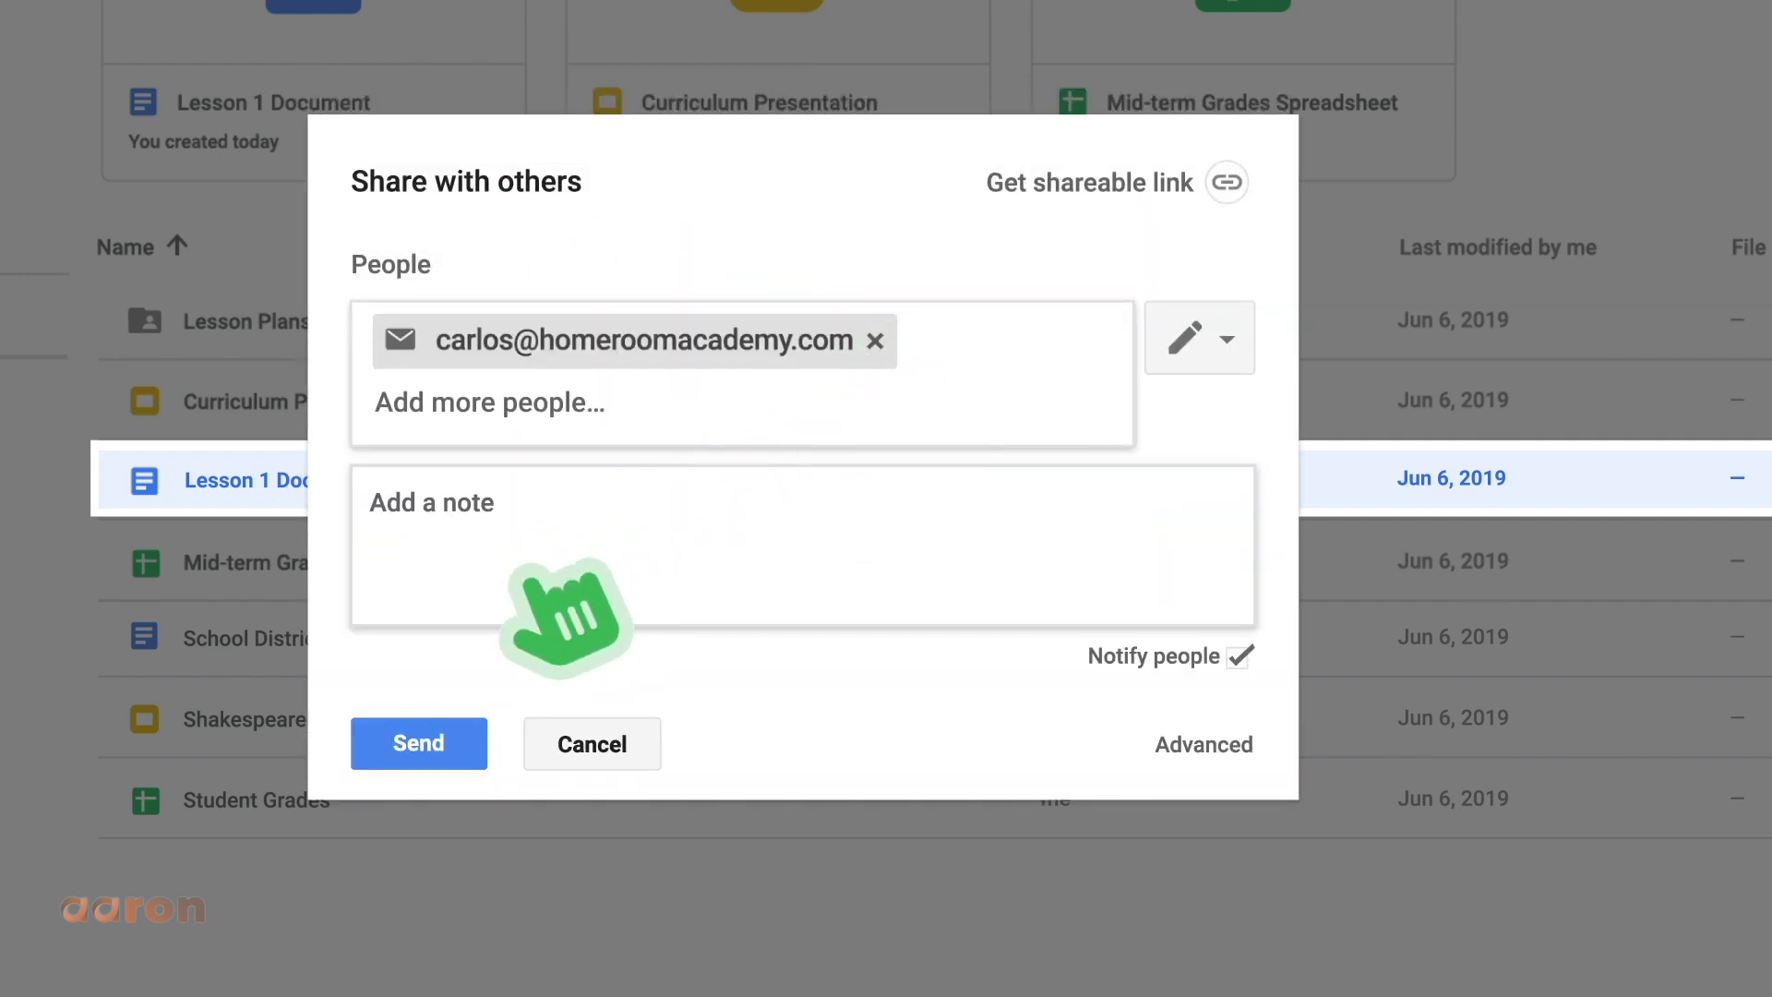
pyautogui.click(524, 574)
pyautogui.write("Here's the lesson plan we talked about.")
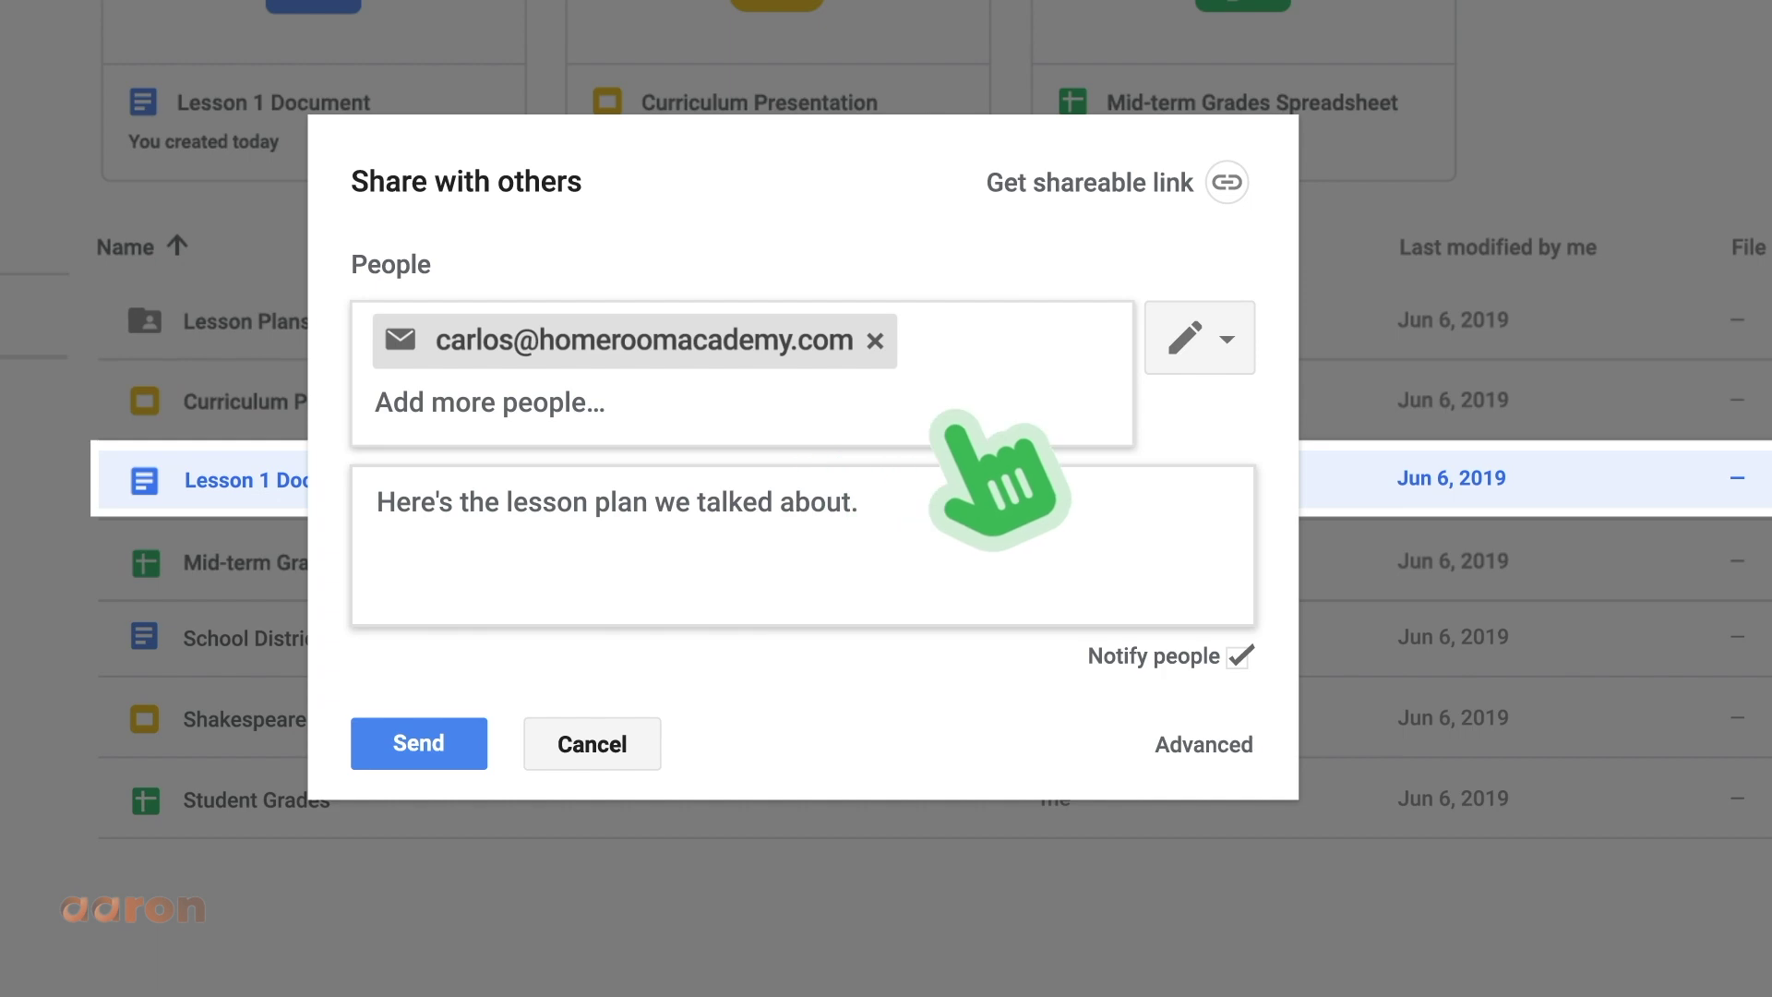
pyautogui.click(1235, 339)
pyautogui.click(1242, 455)
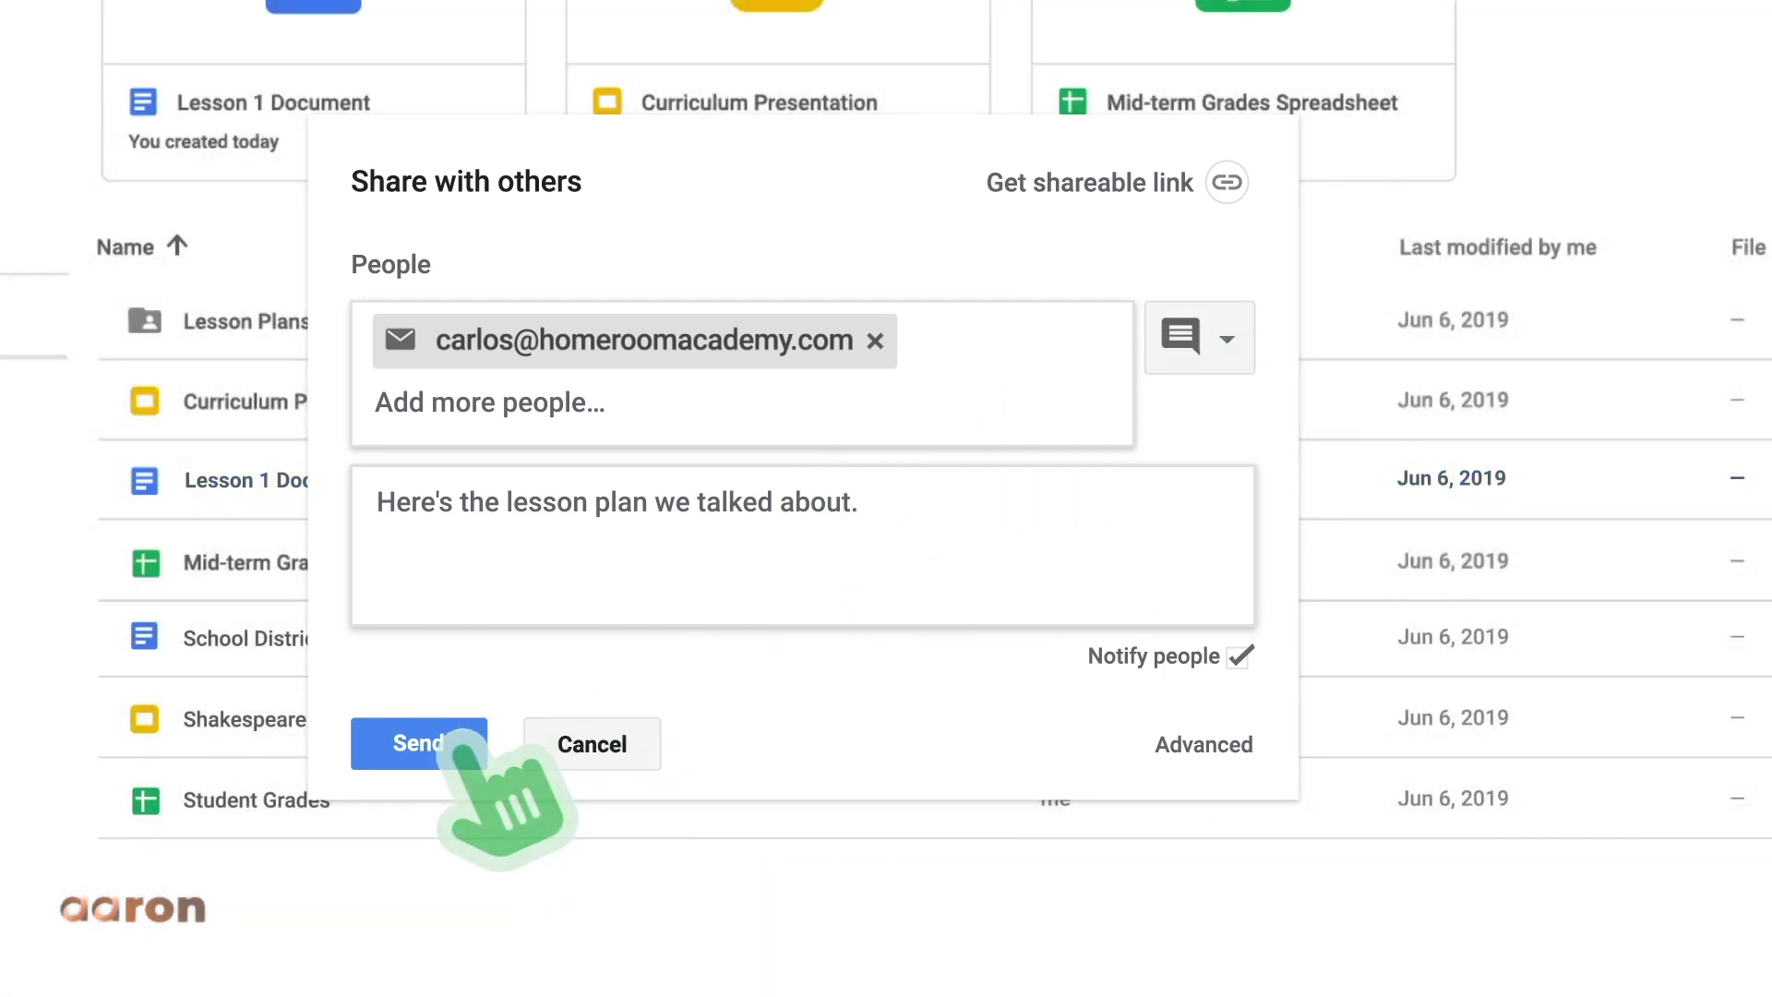
pyautogui.click(457, 746)
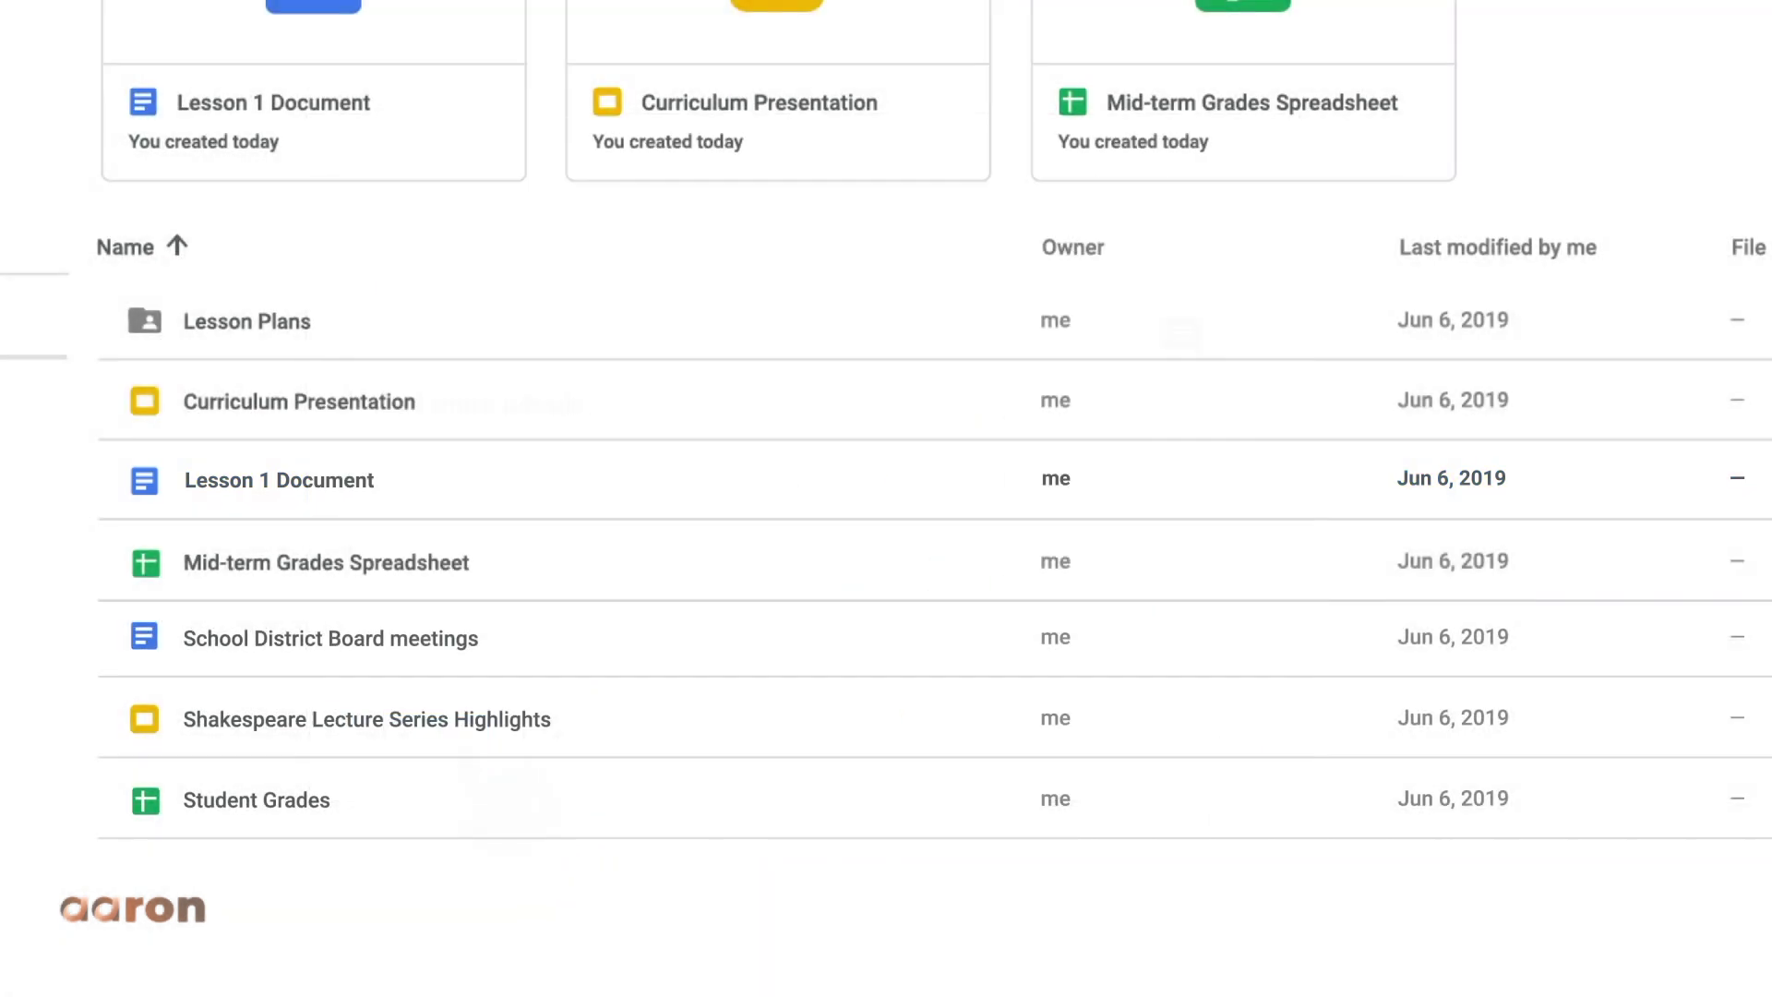